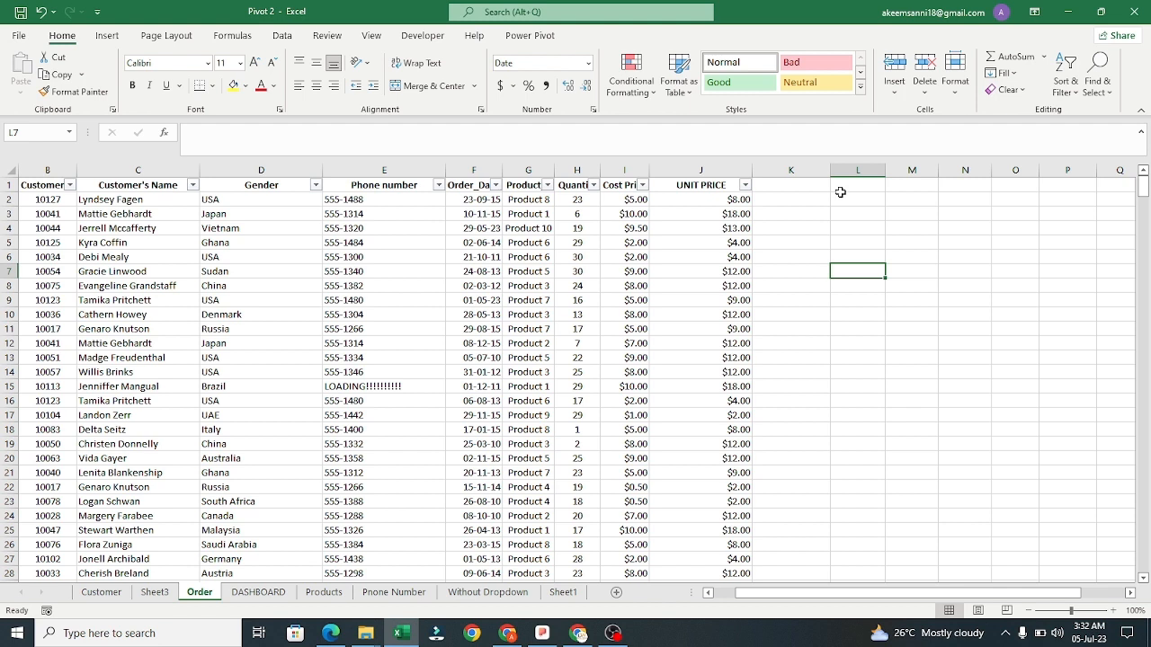
Remove the filter from the header row of the order data.
{"action": "left_click", "coordinate": [819, 189]}
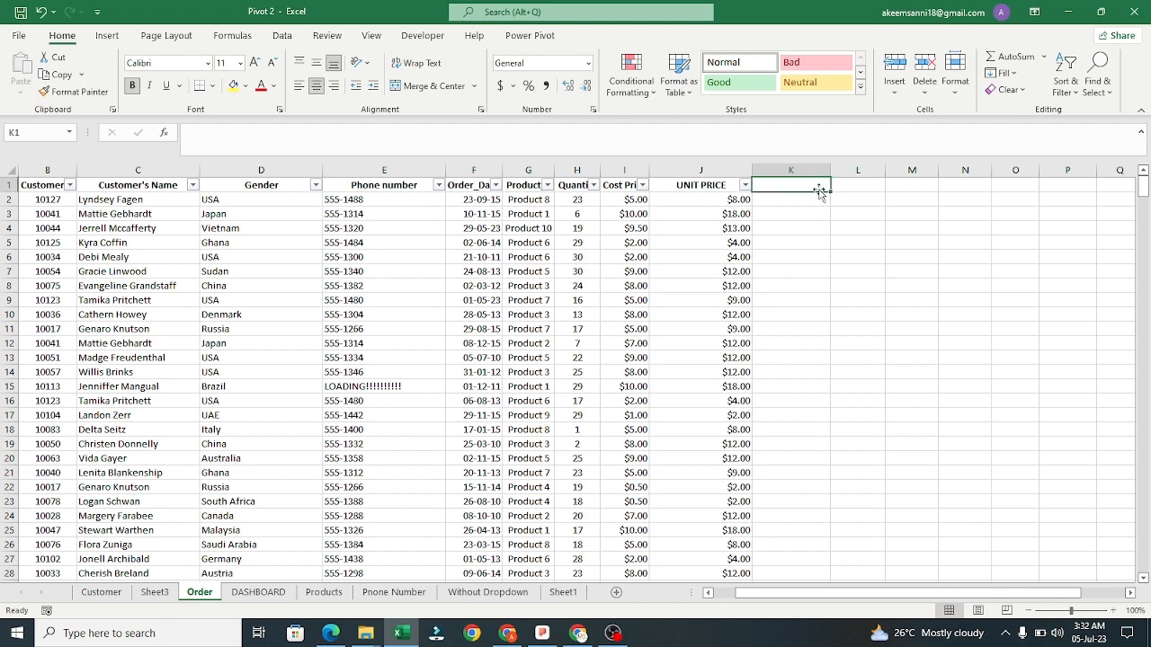
{"action": "left_click", "coordinate": [685, 183]}
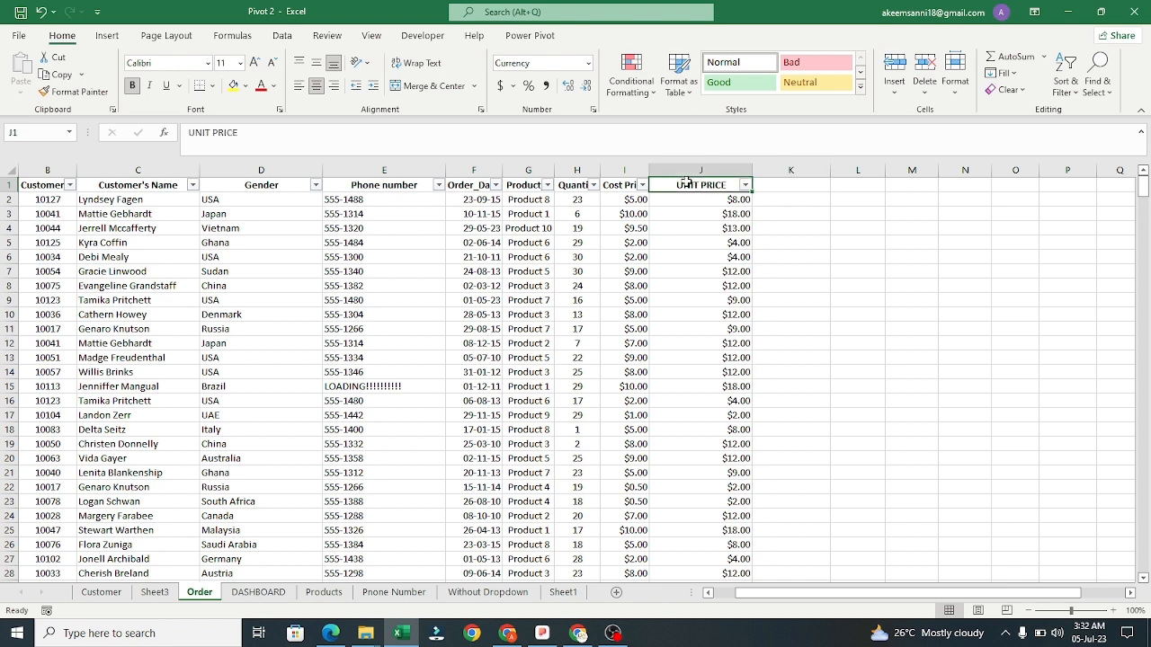
{"action": "key", "text": "ctrl+shift+l"}
Add the column headers LEN, Left, Right and Mid in cells K1 to N1.
{"action": "left_click", "coordinate": [807, 184]}
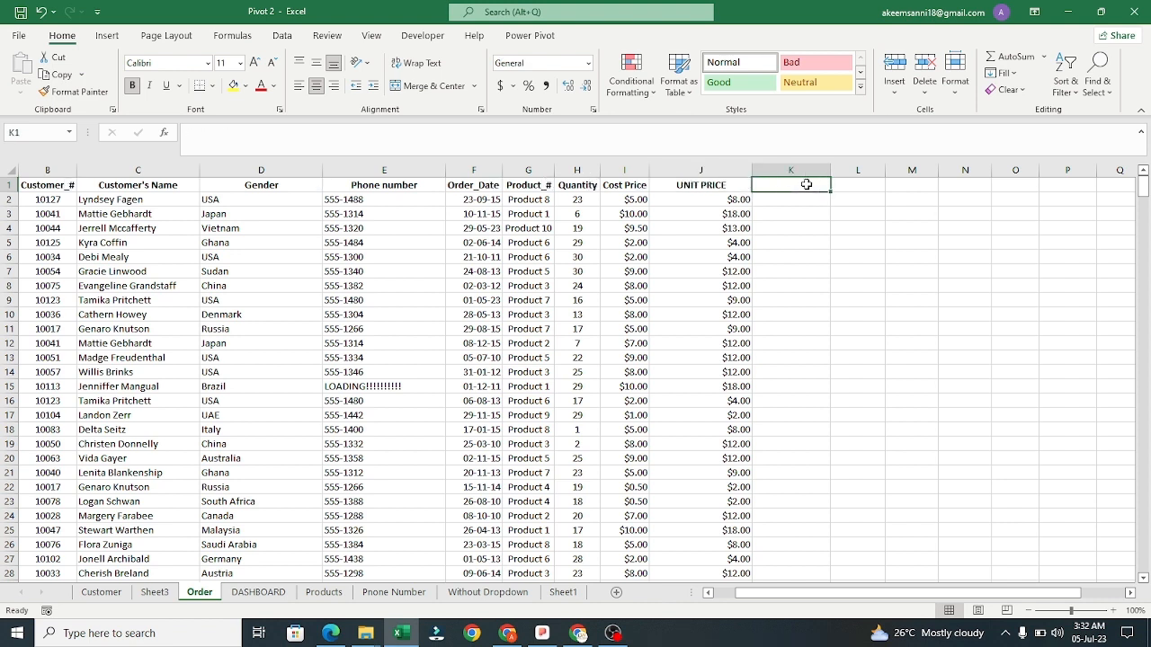
{"action": "type", "text": "L"}
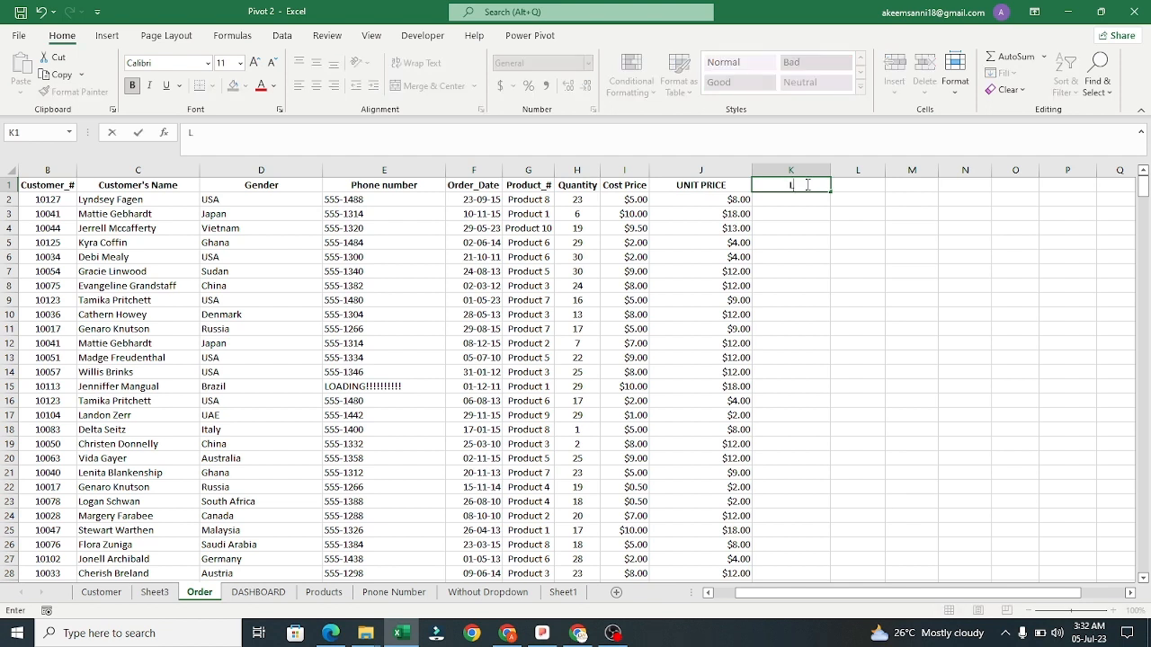
{"action": "type", "text": "EN"}
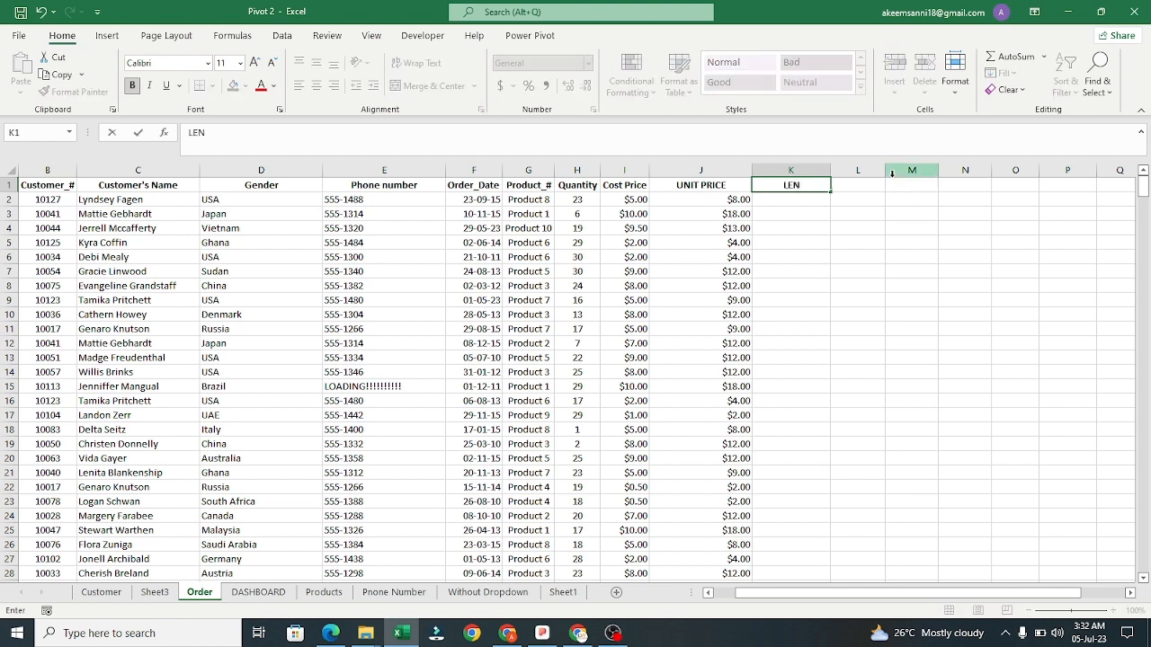
{"action": "left_click", "coordinate": [868, 189]}
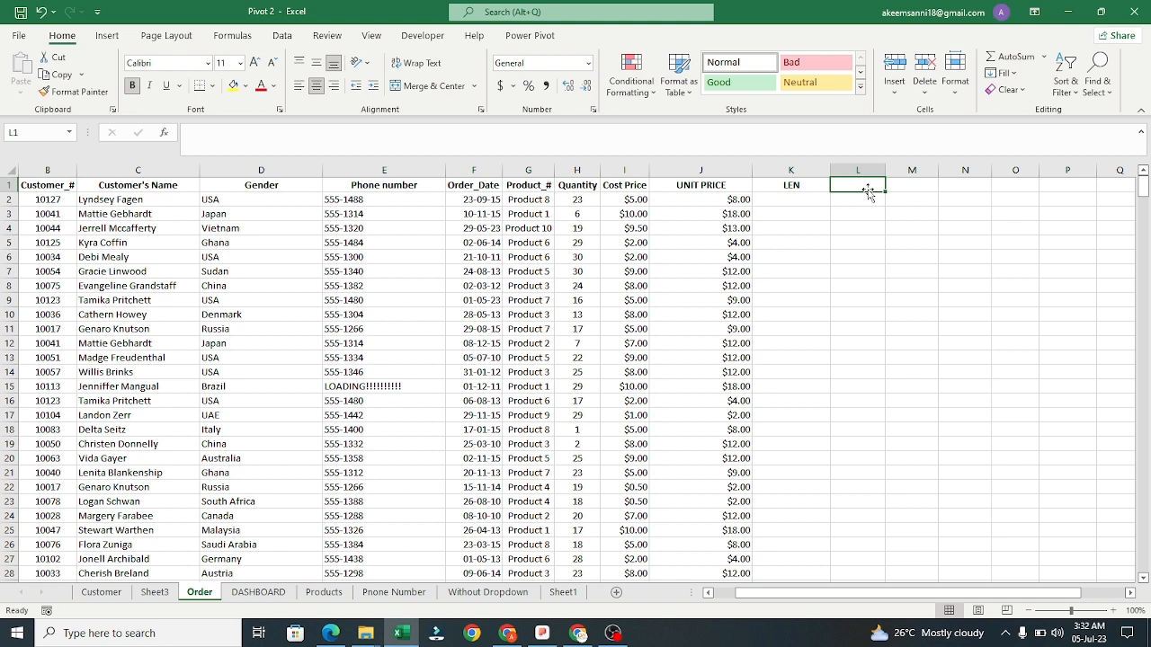
{"action": "type", "text": "Lef"}
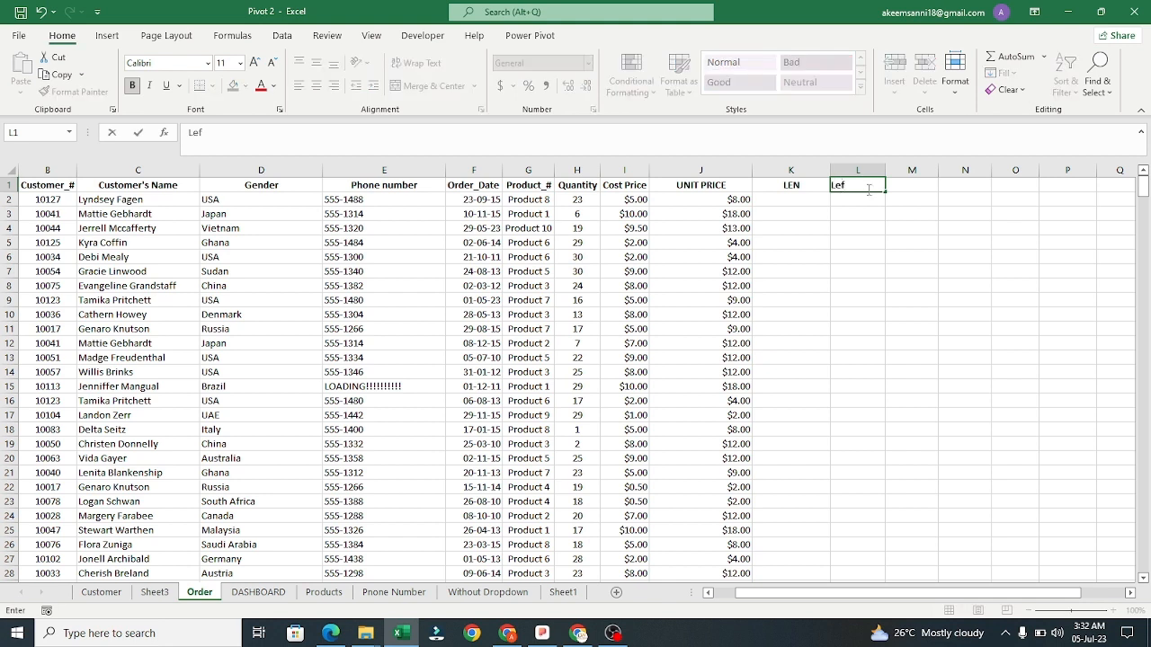
{"action": "type", "text": "t"}
{"action": "key", "text": "Tab"}
{"action": "type", "text": "Right"}
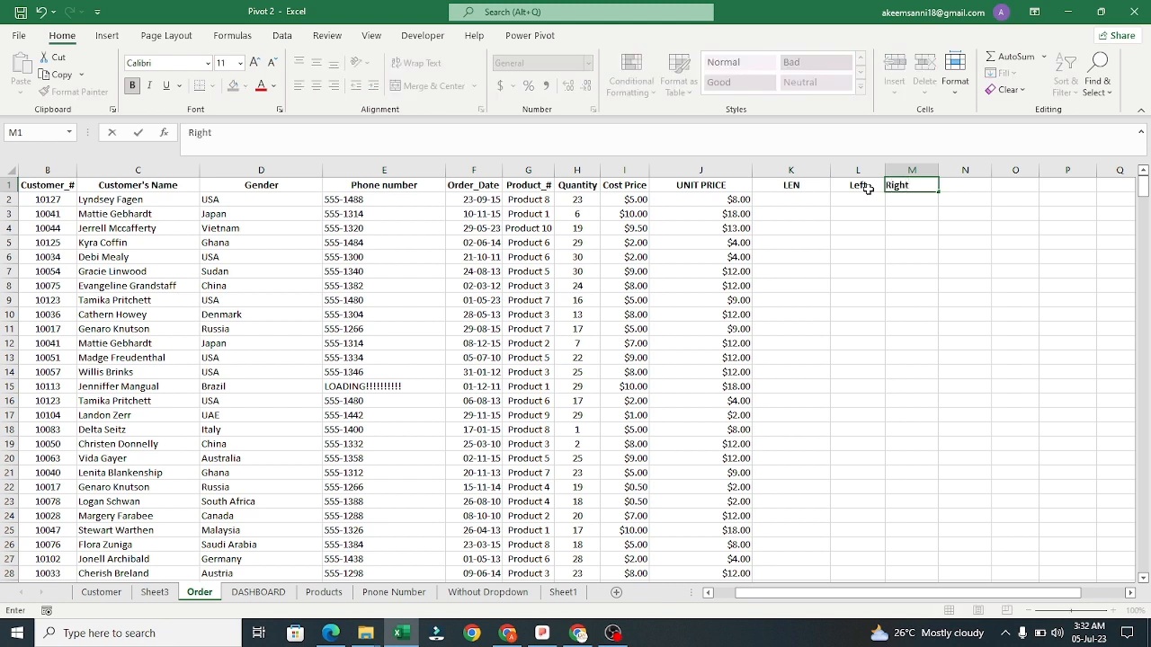
{"action": "key", "text": "Tab"}
{"action": "type", "text": "M"}
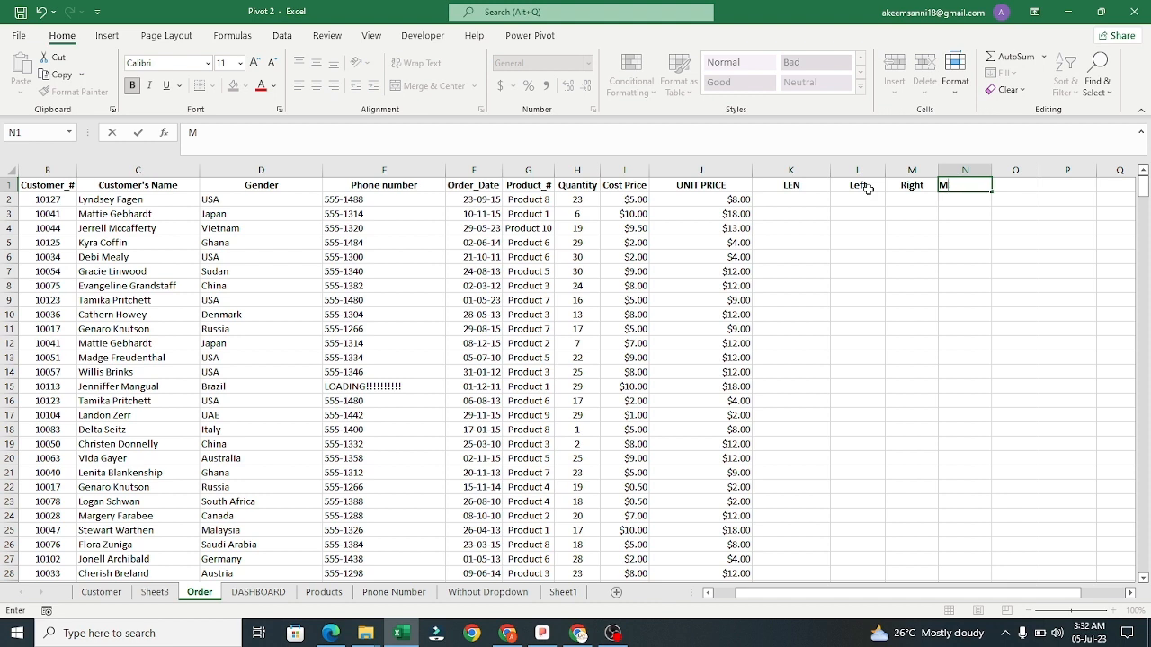
{"action": "type", "text": "Iid"}
Enter =LEN(C2) in K2 to count the characters of the first customer's name.
{"action": "left_click", "coordinate": [803, 195]}
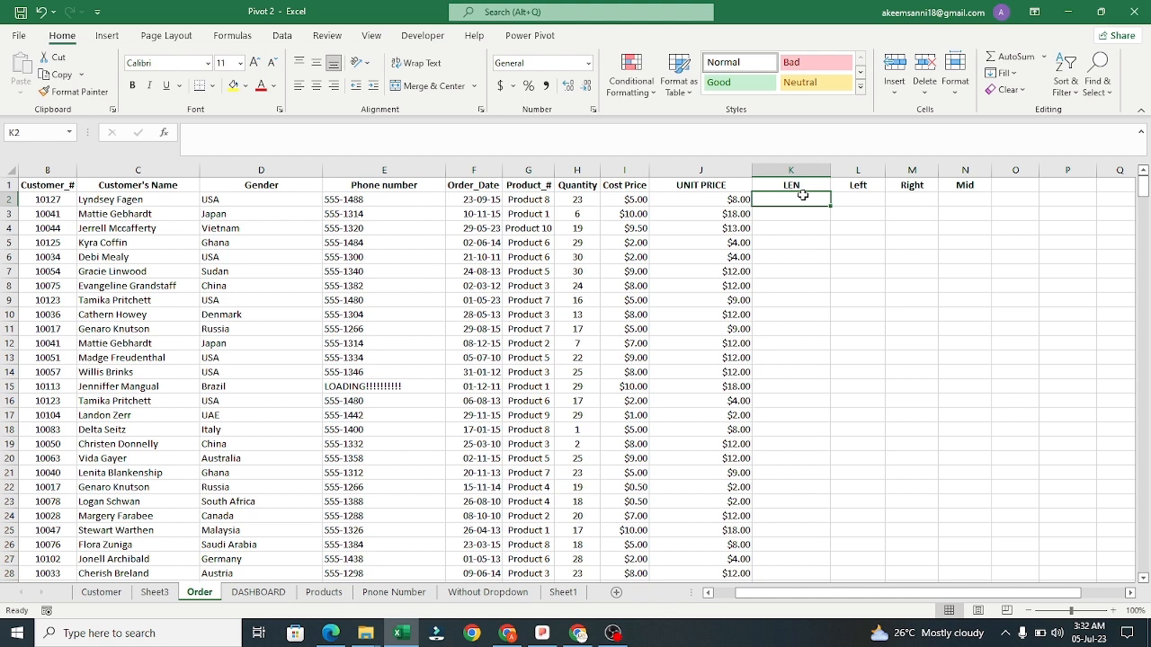
{"action": "left_click", "coordinate": [111, 203]}
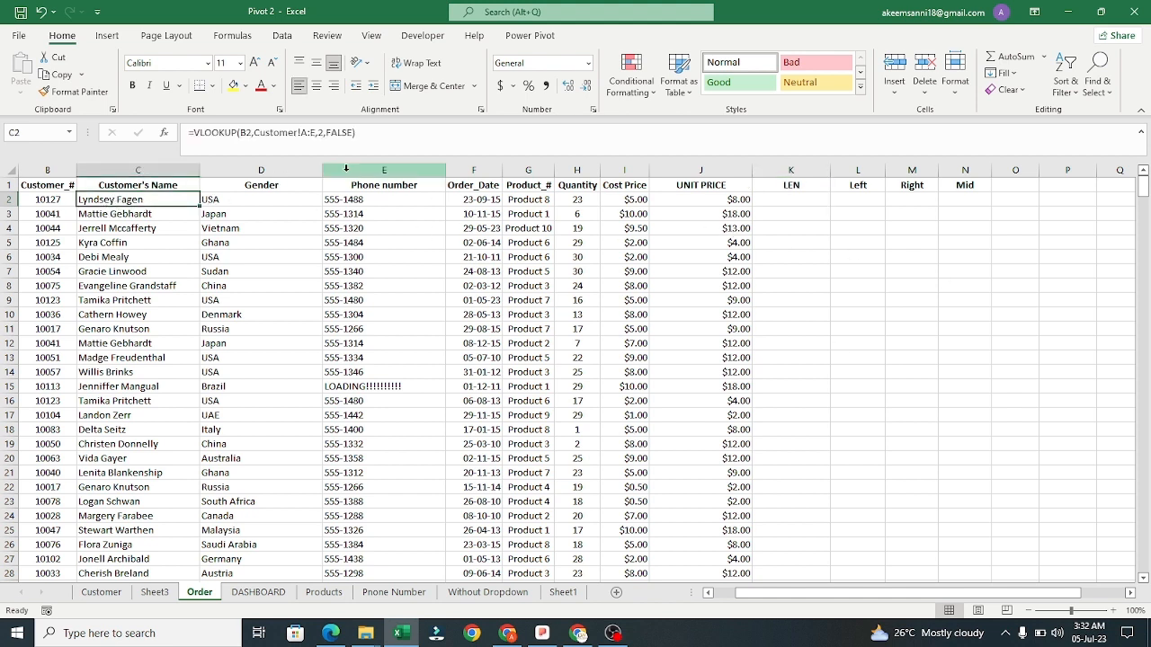
{"action": "left_click", "coordinate": [804, 199]}
{"action": "type", "text": "="}
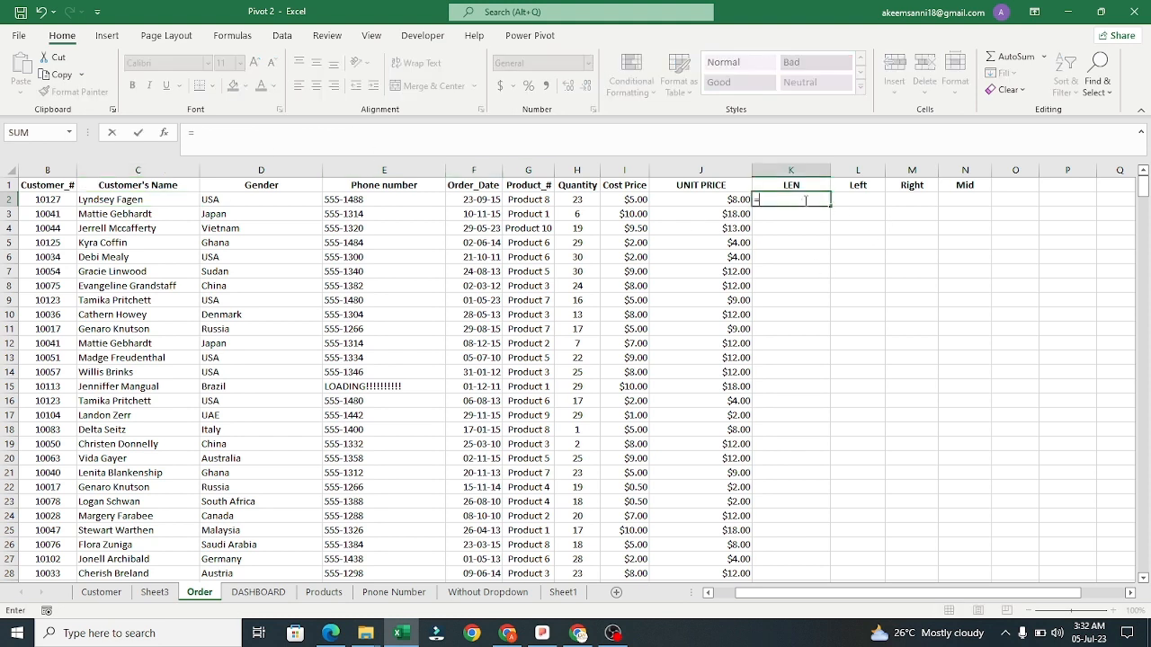
{"action": "type", "text": "len"}
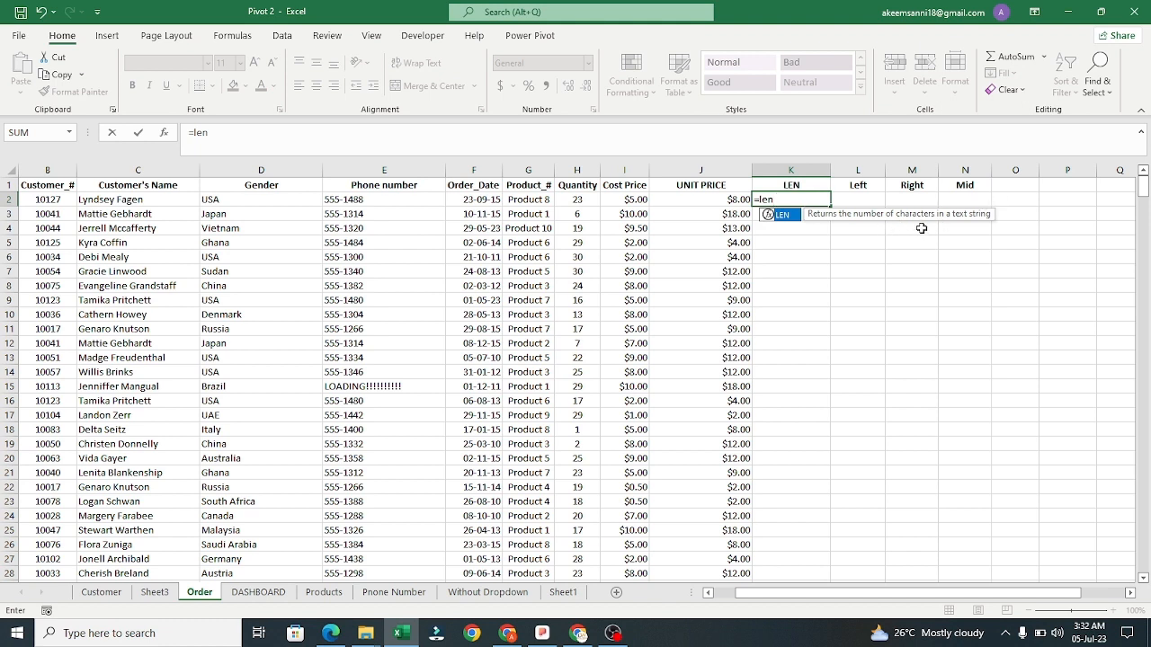
{"action": "key", "text": "Tab"}
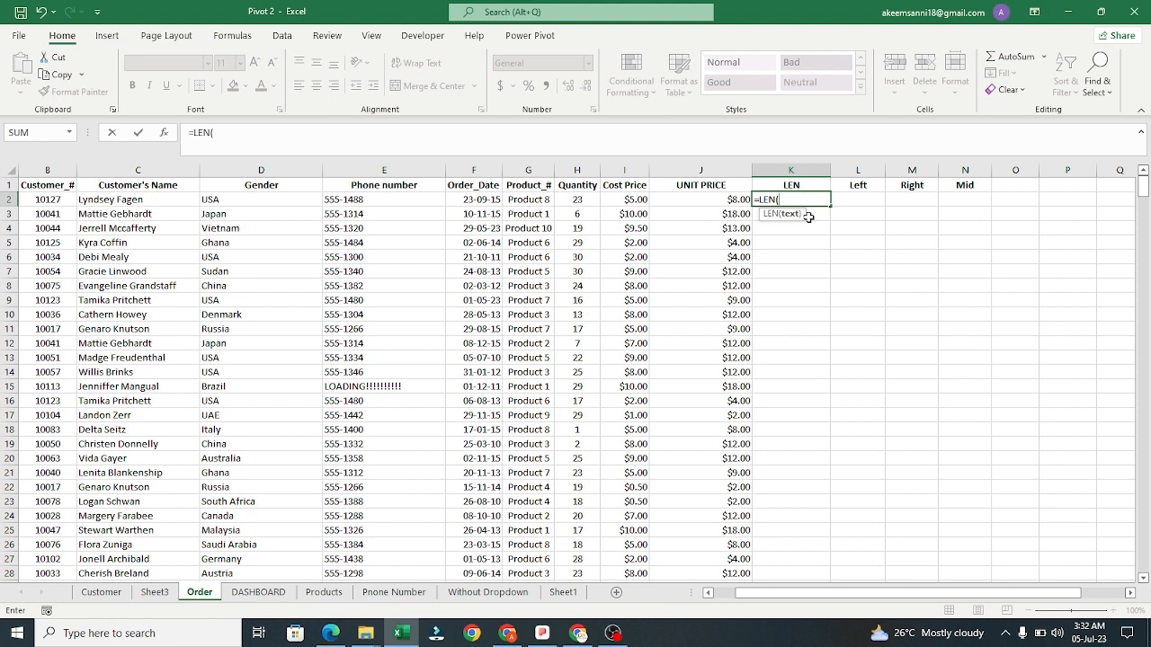
{"action": "left_click", "coordinate": [133, 199]}
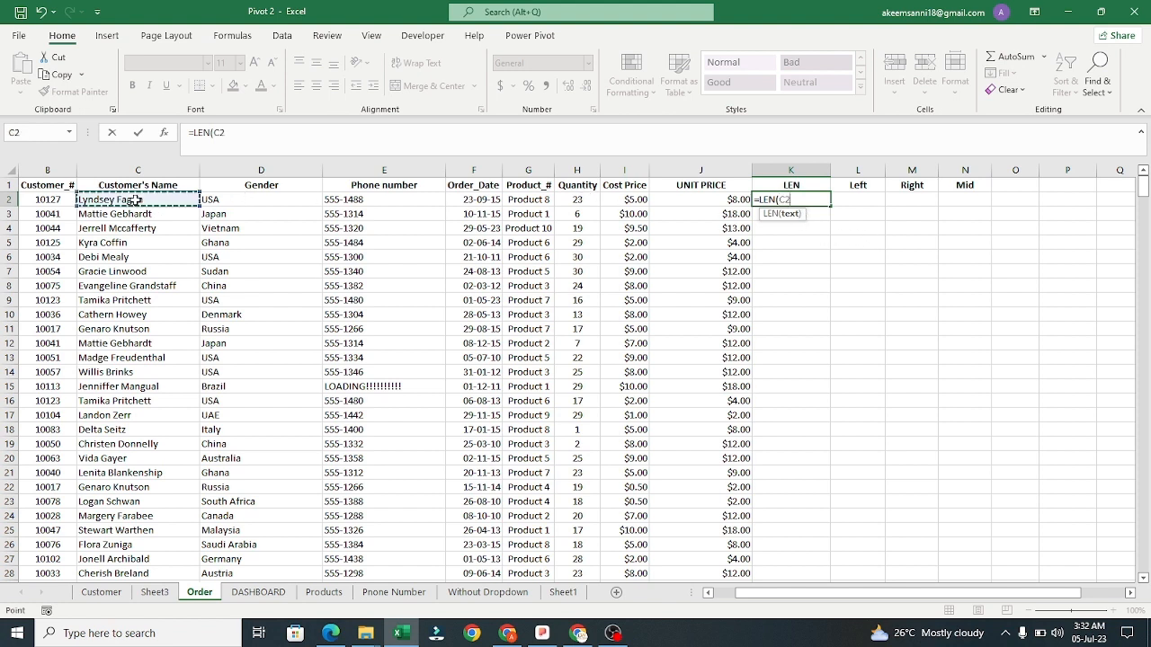
{"action": "type", "text": ")"}
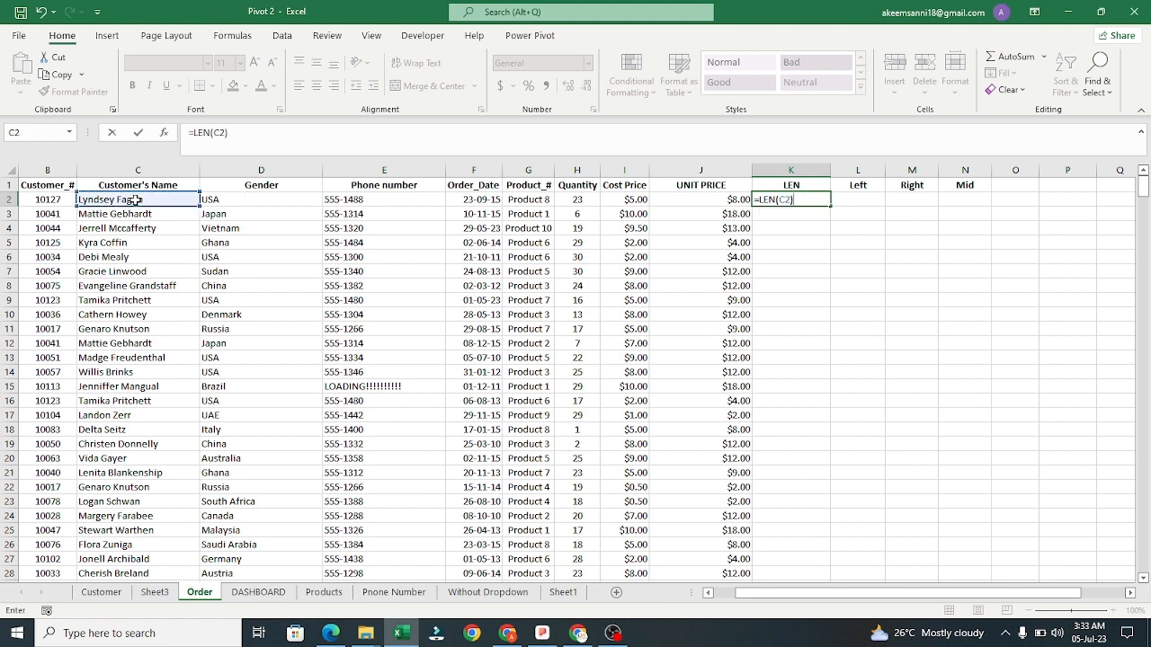
{"action": "key", "text": "Return"}
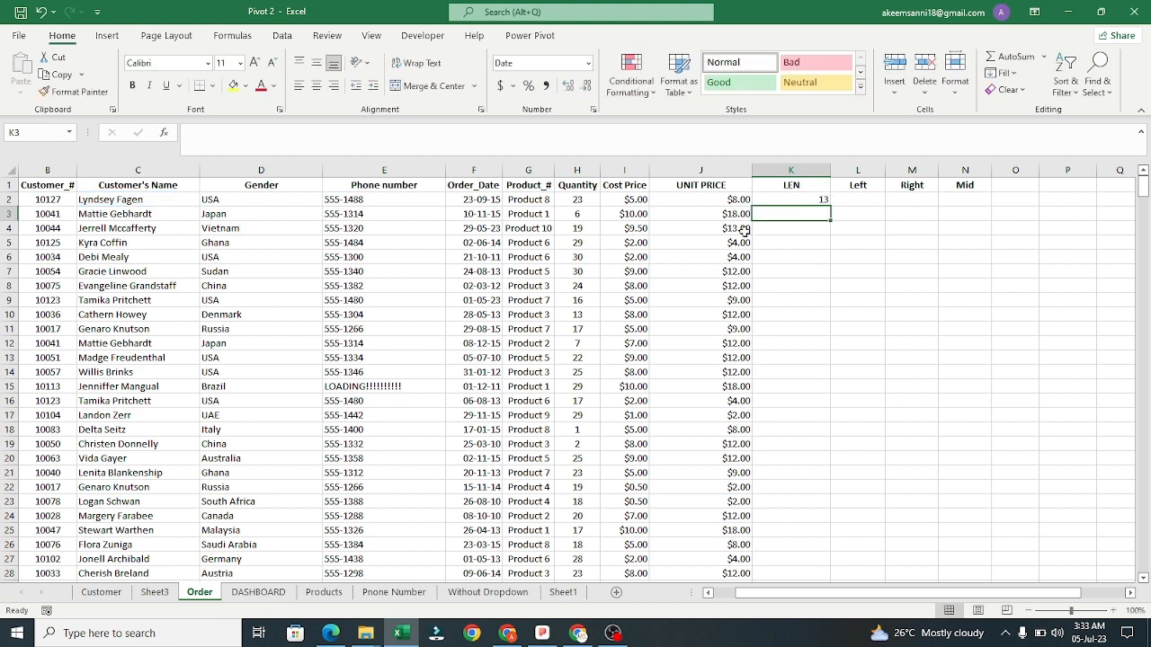
Enter =LEN(C3) in K3 to count the characters of the second customer's name.
{"action": "left_click", "coordinate": [784, 200]}
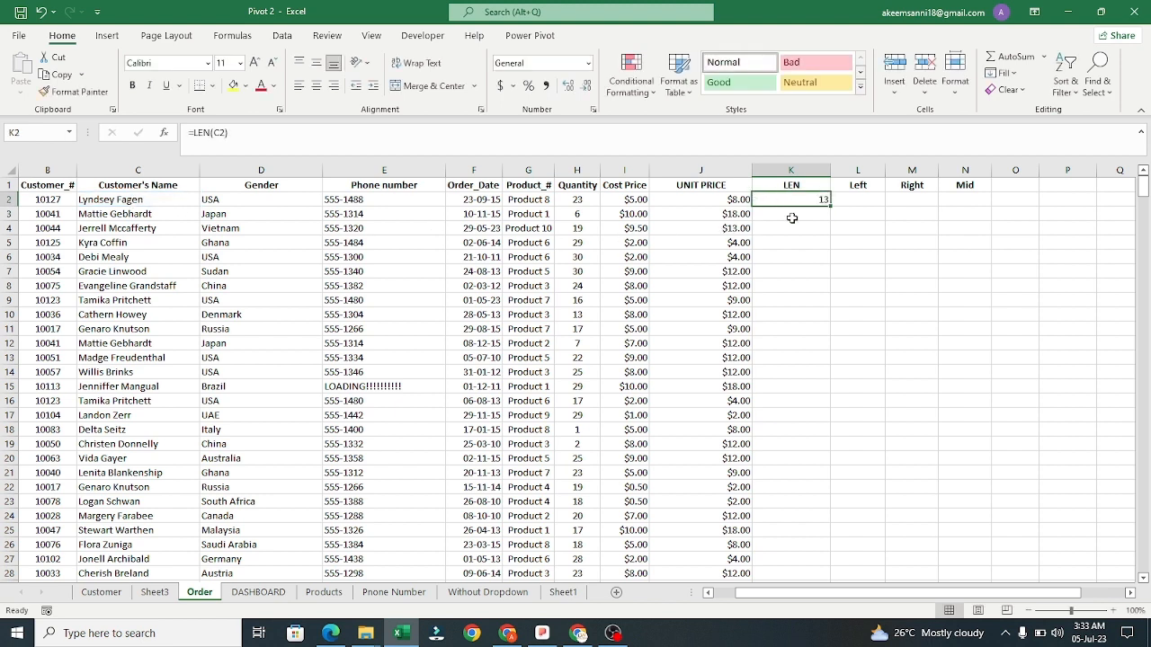
{"action": "left_click", "coordinate": [790, 219]}
{"action": "type", "text": "="}
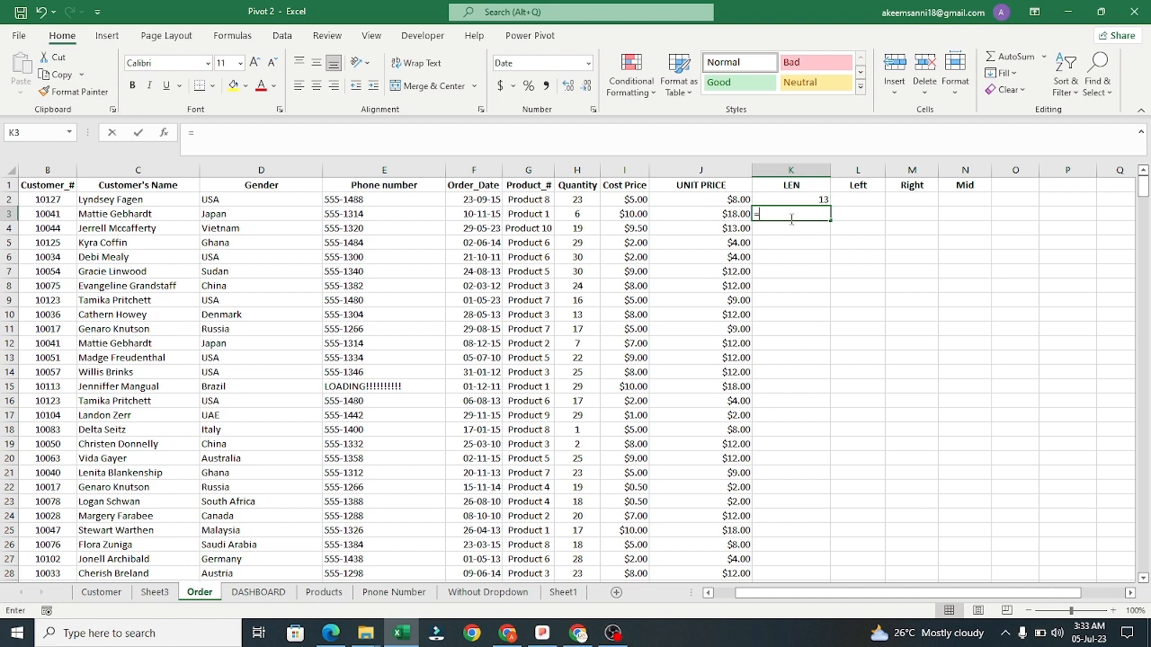
{"action": "type", "text": "len"}
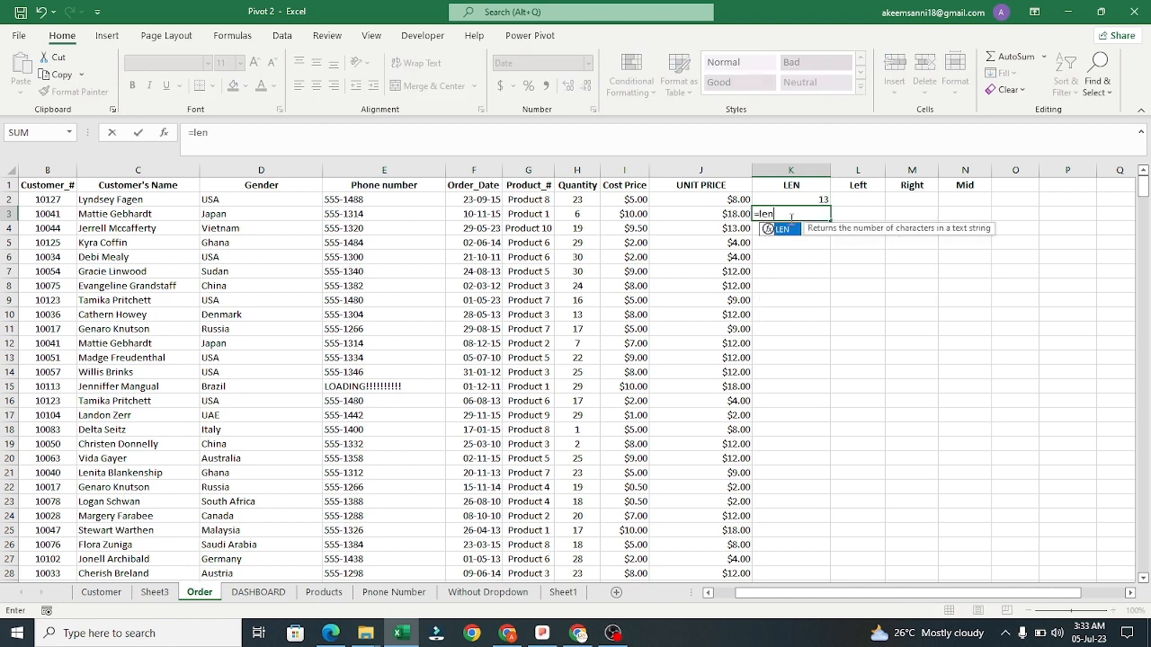
{"action": "key", "text": "Tab"}
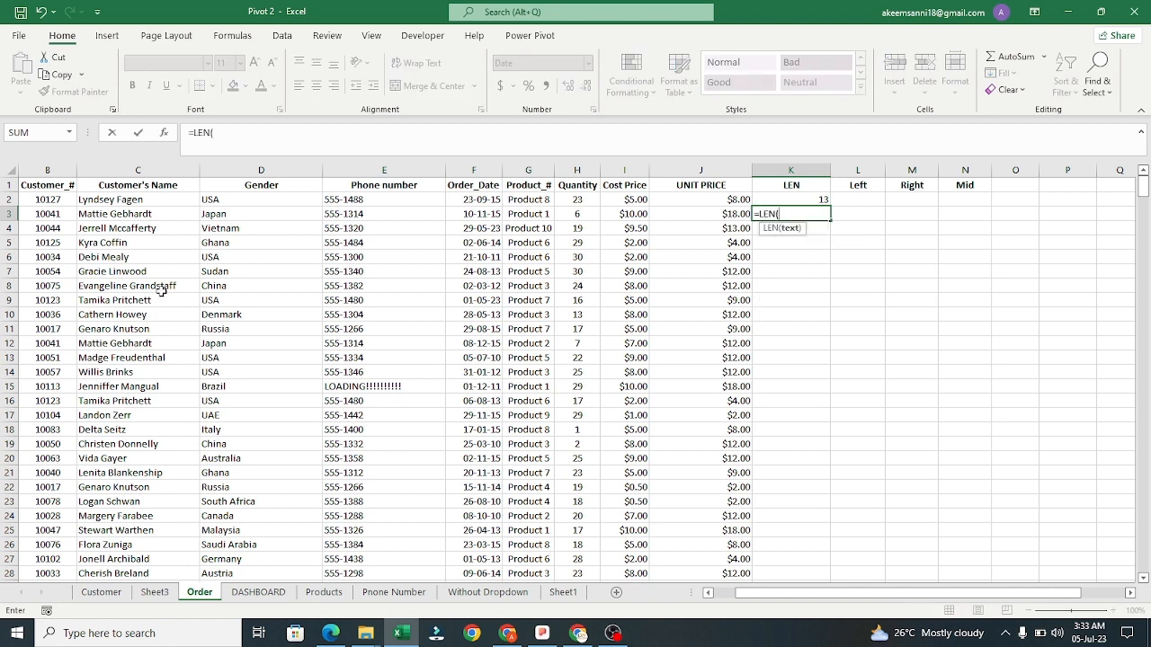
{"action": "left_click", "coordinate": [161, 213]}
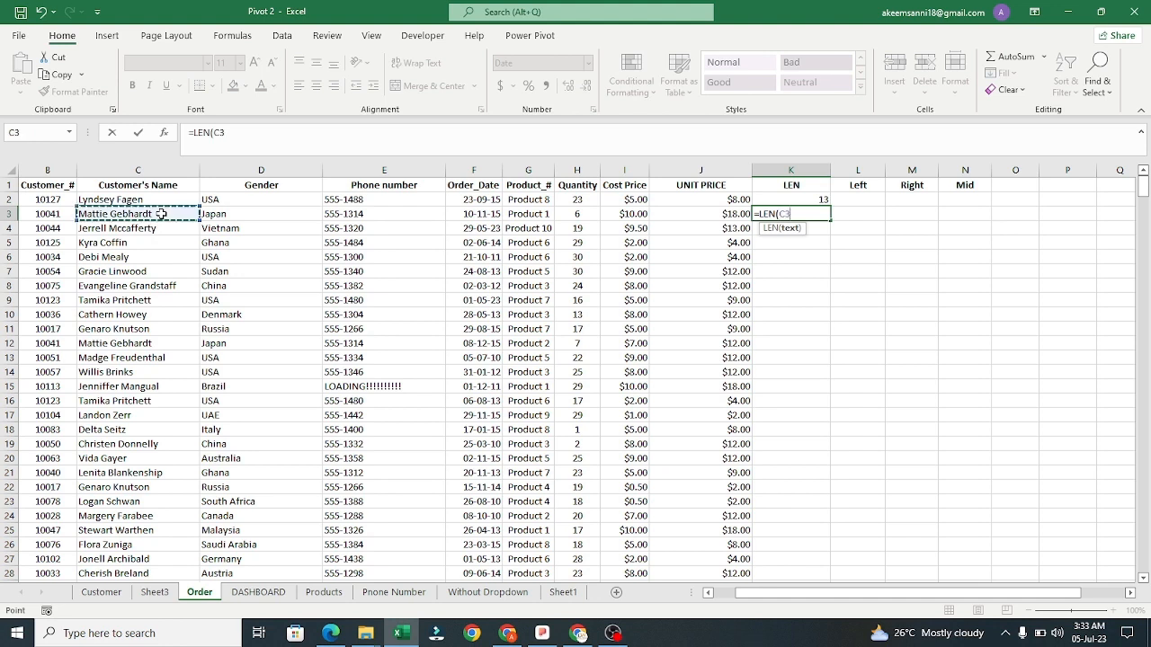
{"action": "type", "text": ")"}
{"action": "key", "text": "Return"}
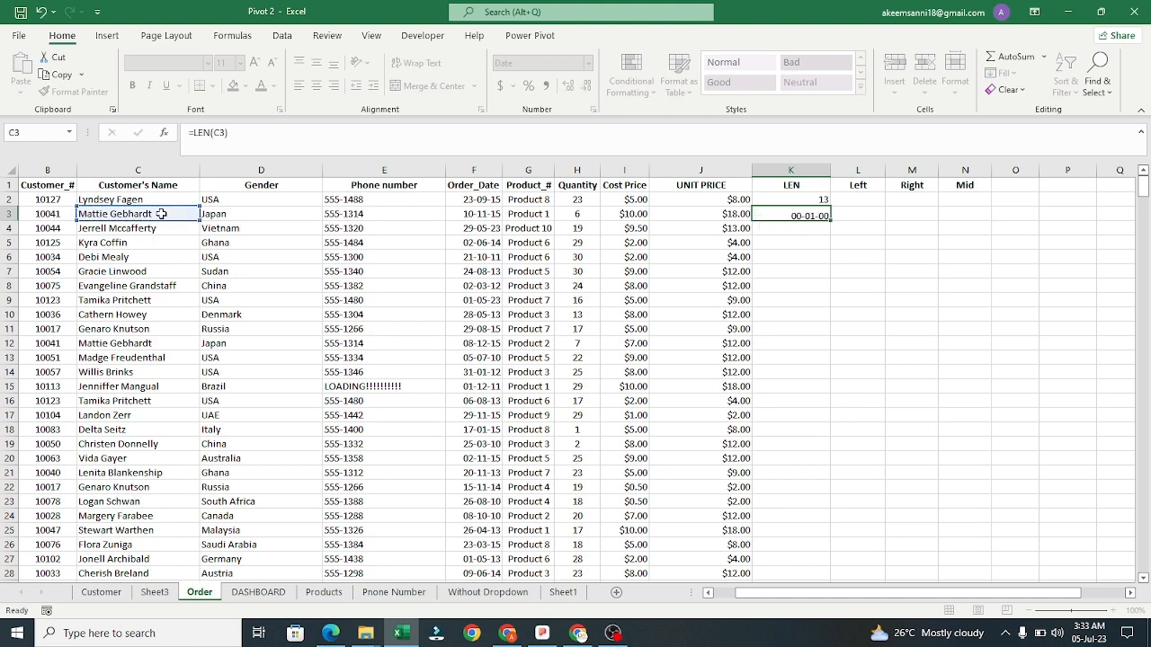
Format cell K3 as Number with no decimal places.
{"action": "left_click", "coordinate": [794, 216]}
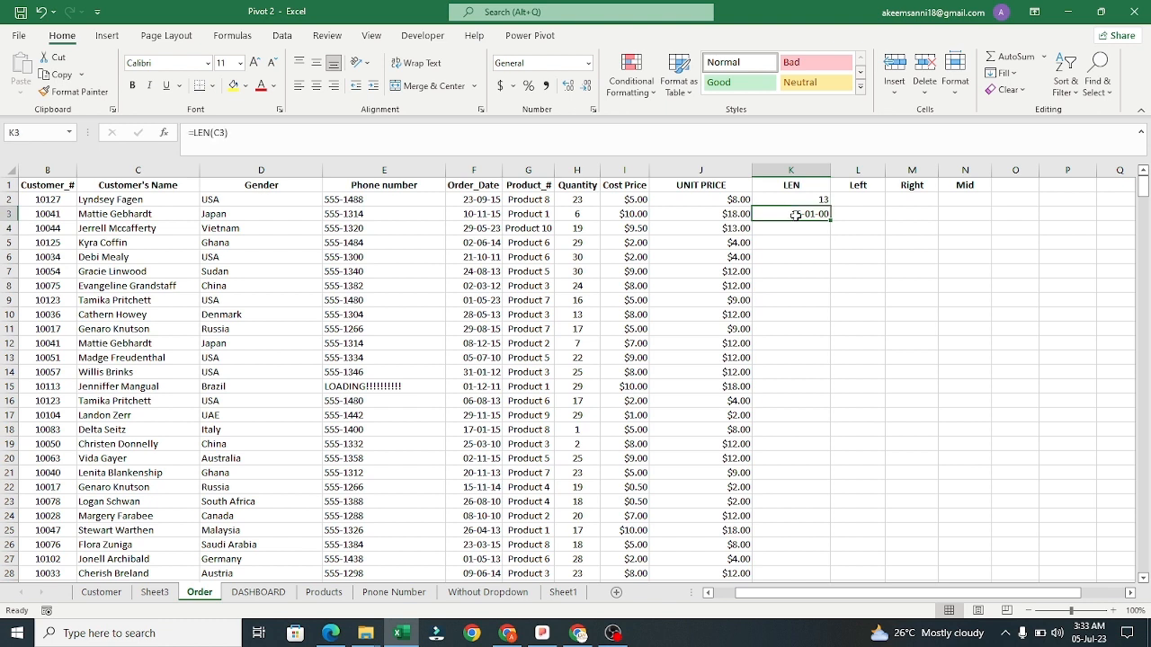
{"action": "left_click", "coordinate": [588, 63]}
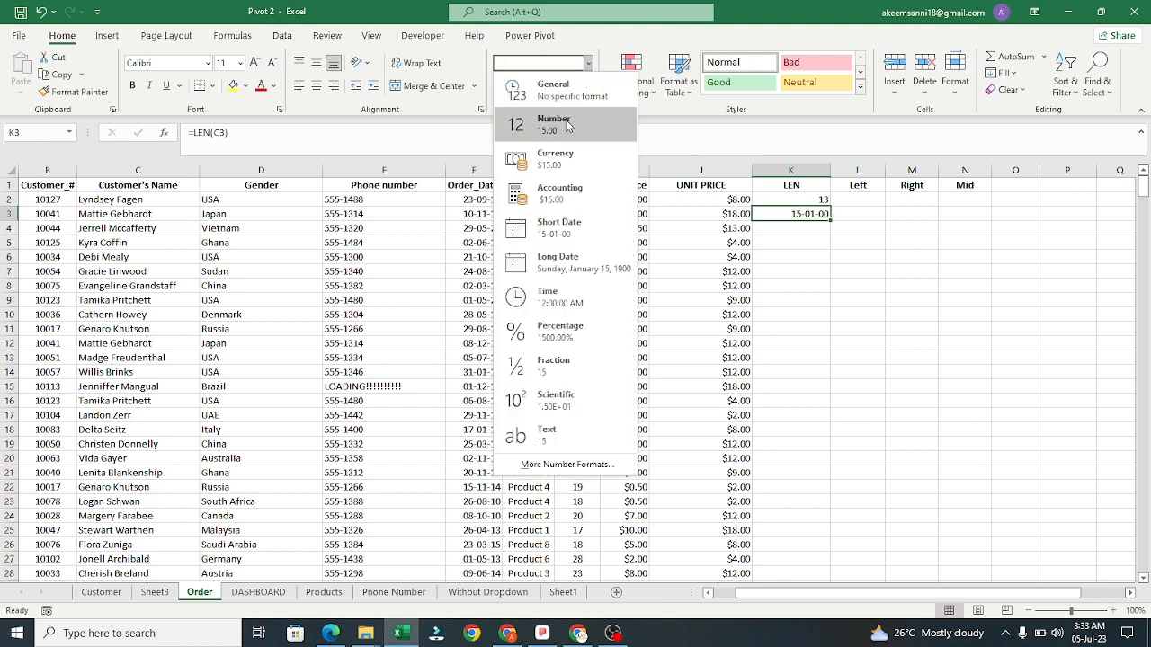
{"action": "left_click", "coordinate": [577, 124]}
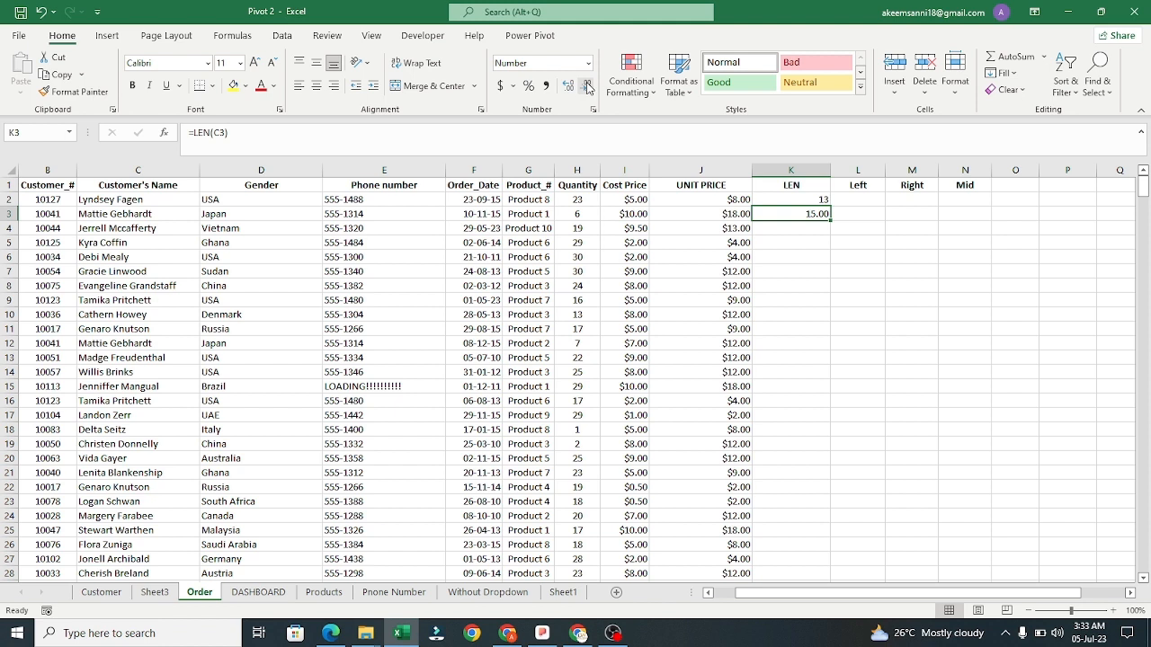
{"action": "left_click", "coordinate": [585, 86]}
{"action": "left_click", "coordinate": [585, 86]}
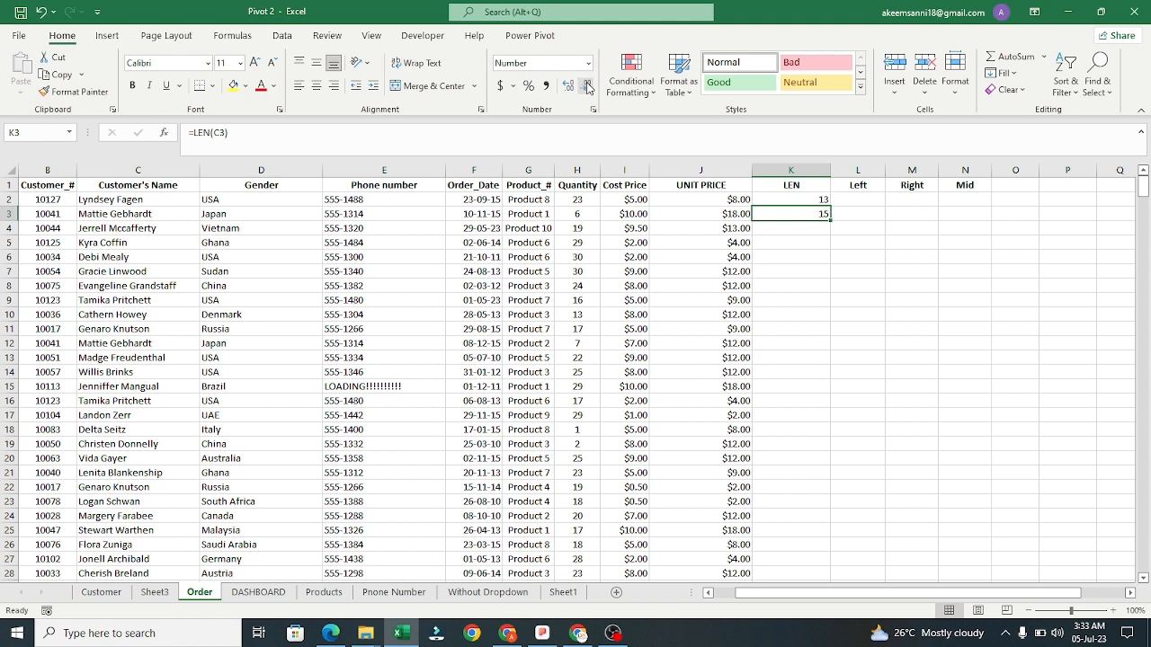
Format the whole LEN column K as Number with no decimal places.
{"action": "left_click", "coordinate": [792, 170]}
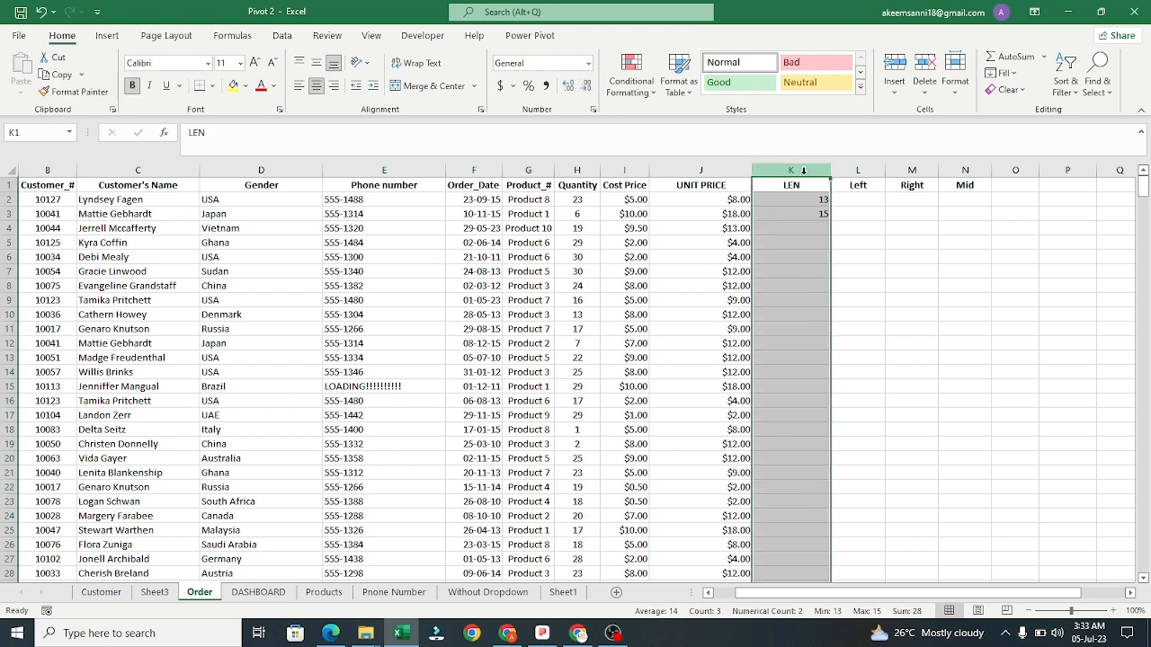
{"action": "left_click", "coordinate": [589, 63]}
{"action": "left_click", "coordinate": [551, 123]}
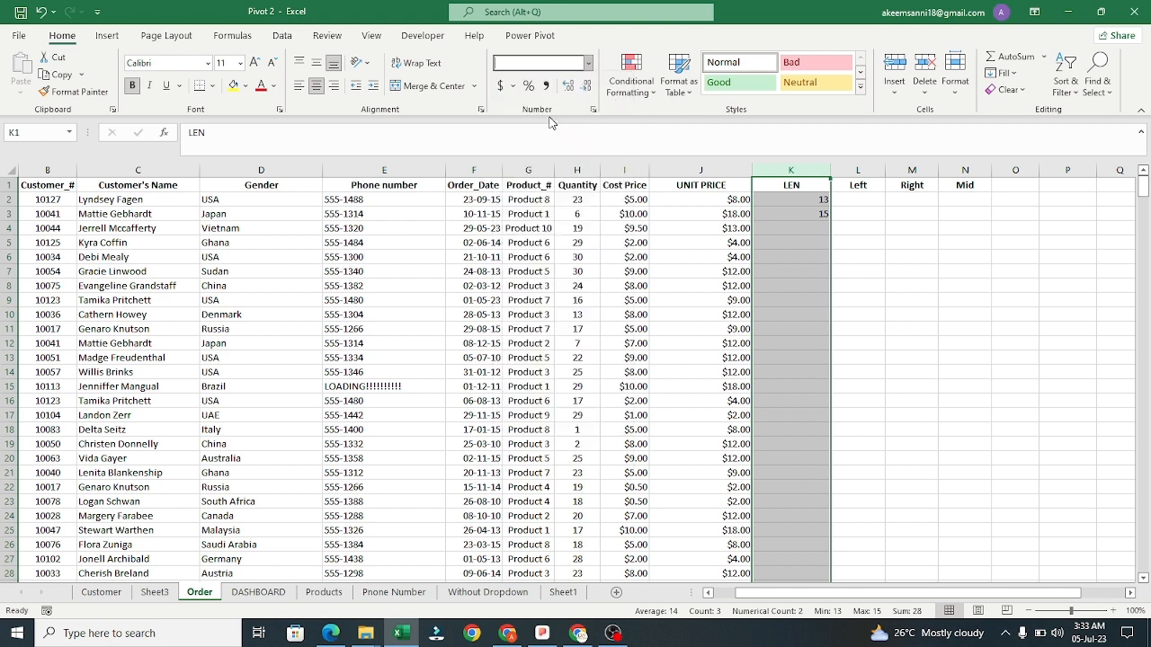
{"action": "left_click", "coordinate": [586, 87]}
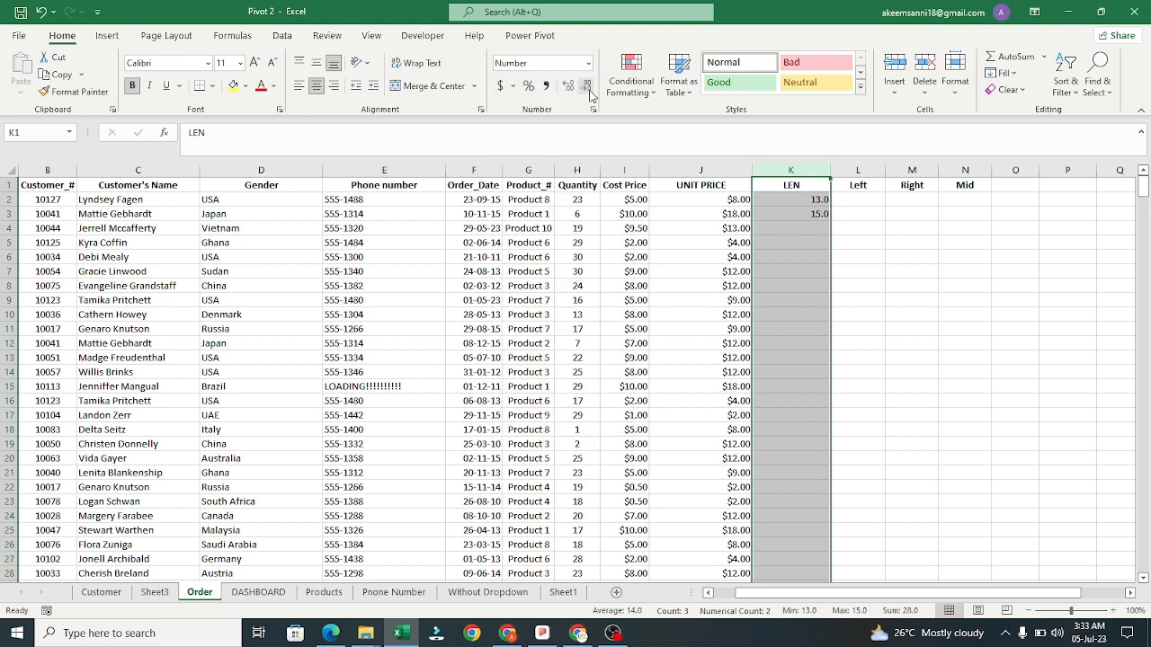
{"action": "left_click", "coordinate": [587, 87]}
{"action": "left_click", "coordinate": [837, 255]}
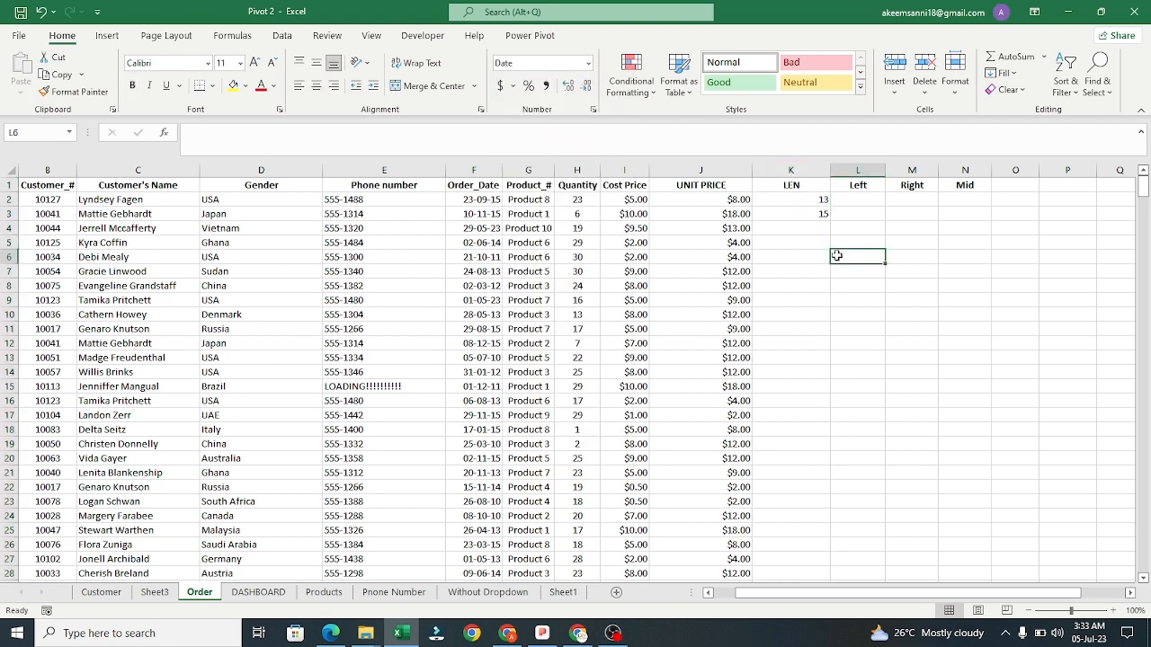
Enter =LEN(C4) in K4 and fill the formula down through the remaining rows of the LEN column.
{"action": "left_click", "coordinate": [795, 227]}
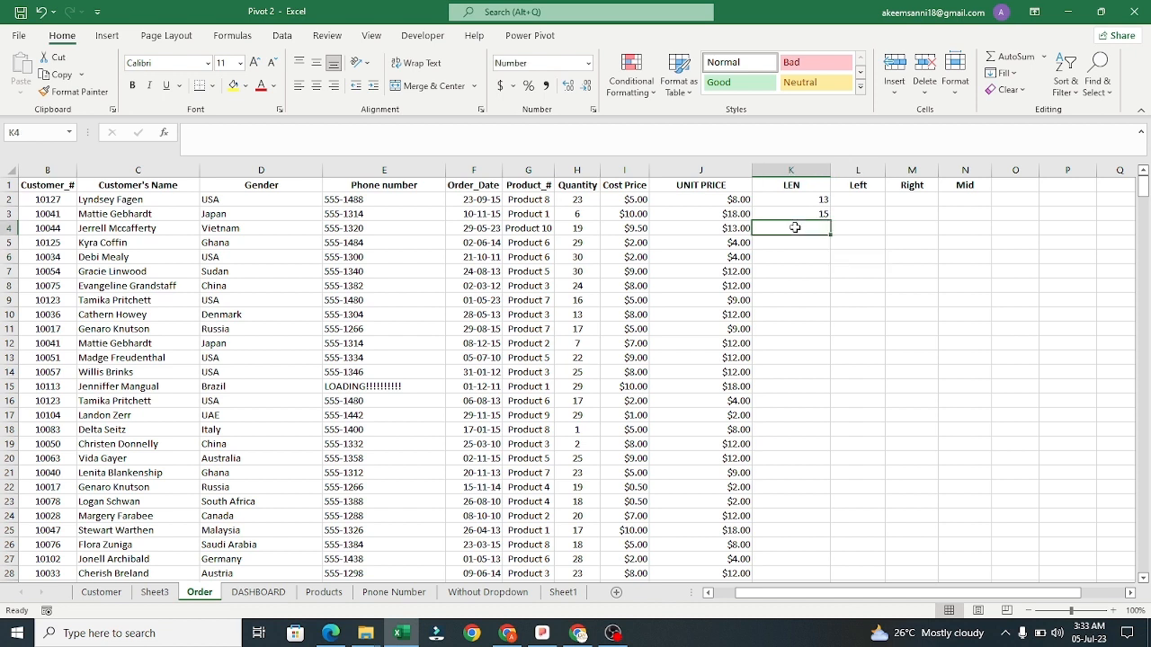
{"action": "type", "text": "="}
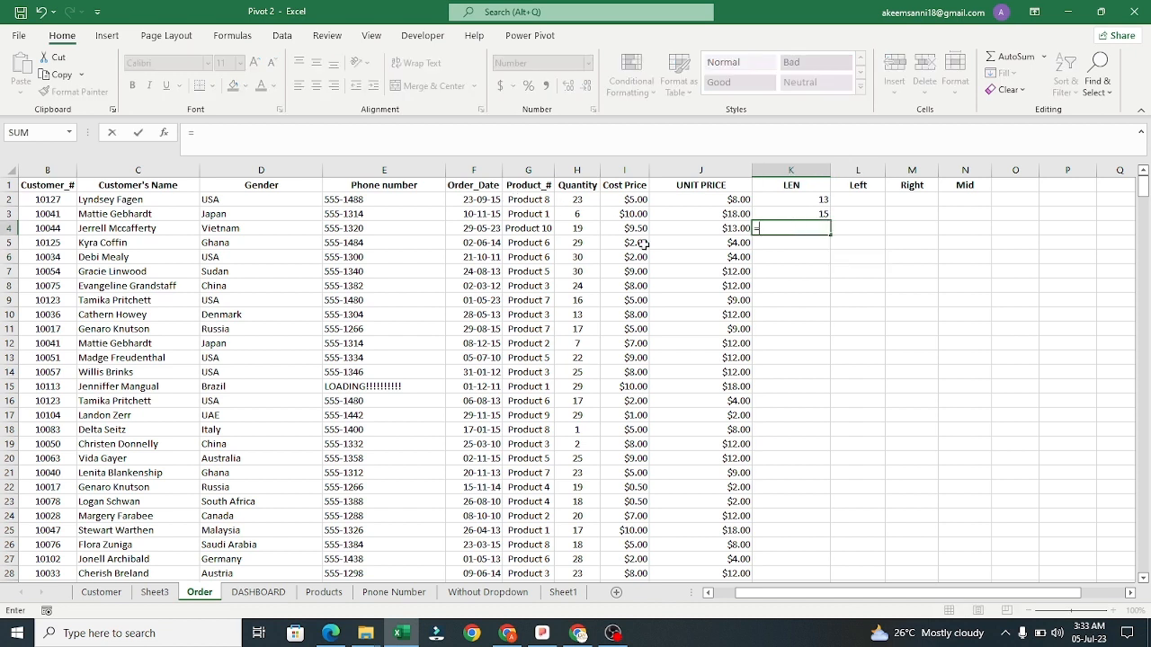
{"action": "type", "text": "len"}
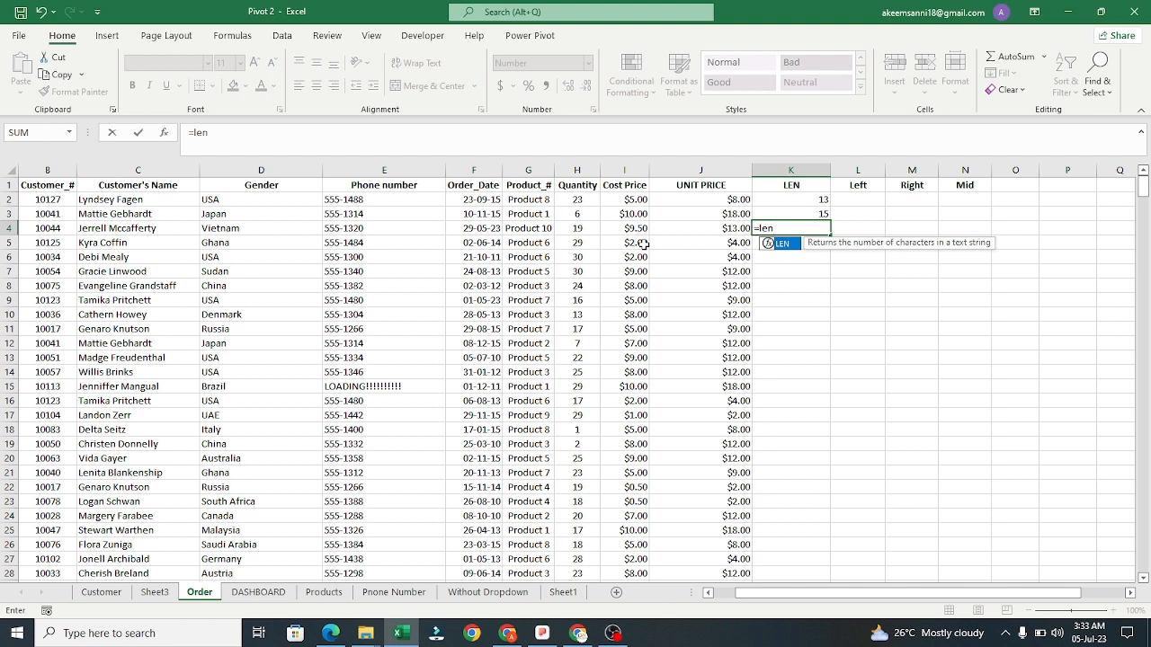
{"action": "key", "text": "Tab"}
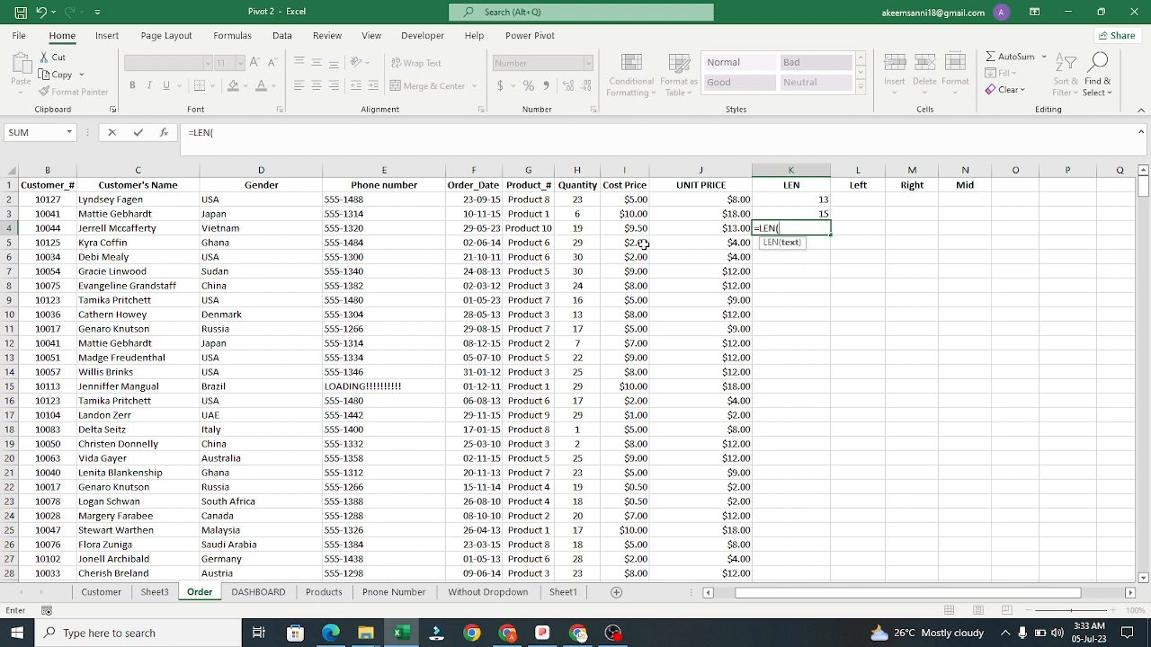
{"action": "left_click", "coordinate": [120, 230]}
{"action": "type", "text": ")"}
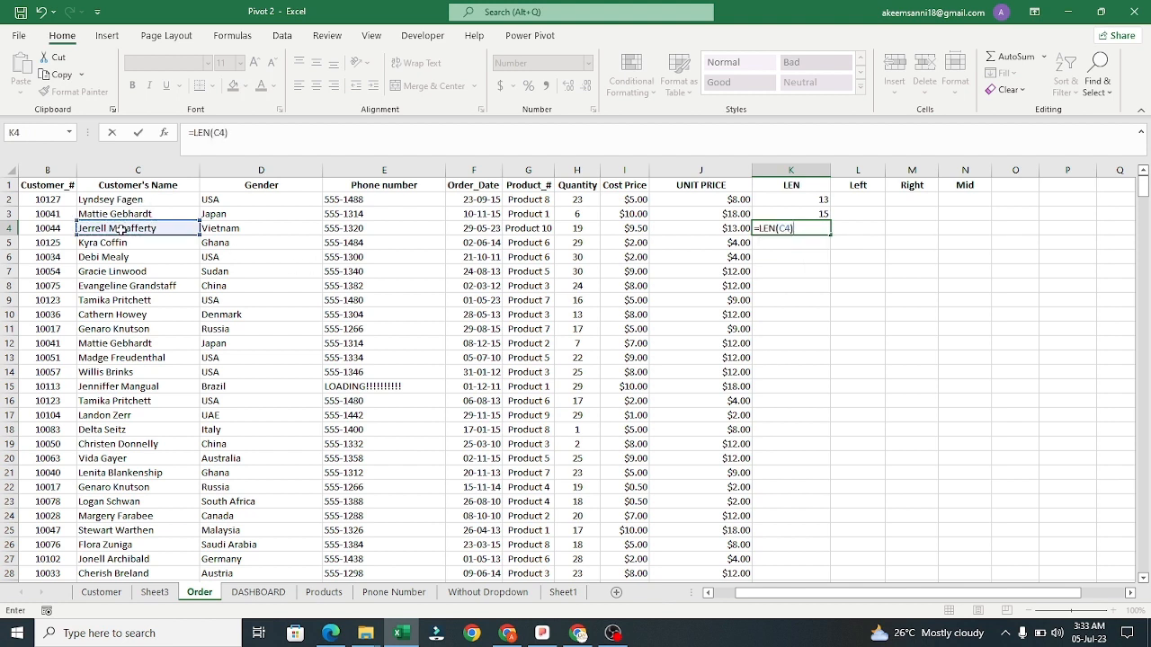
{"action": "key", "text": "Return"}
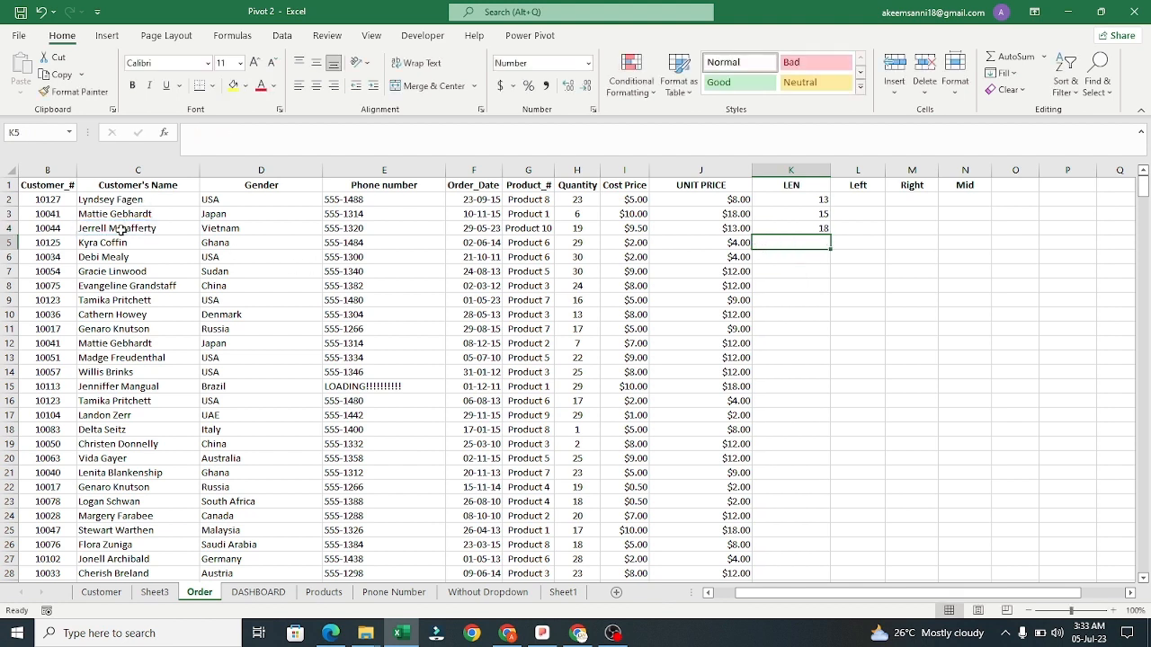
{"action": "left_click", "coordinate": [780, 229]}
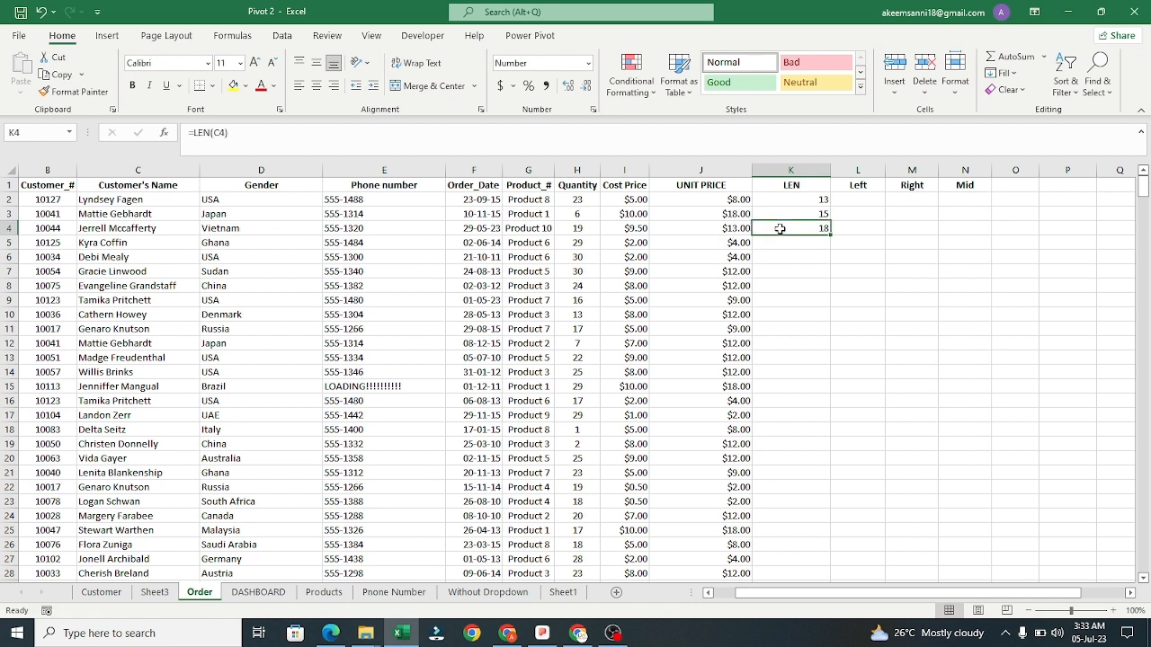
{"action": "double_click", "coordinate": [831, 234]}
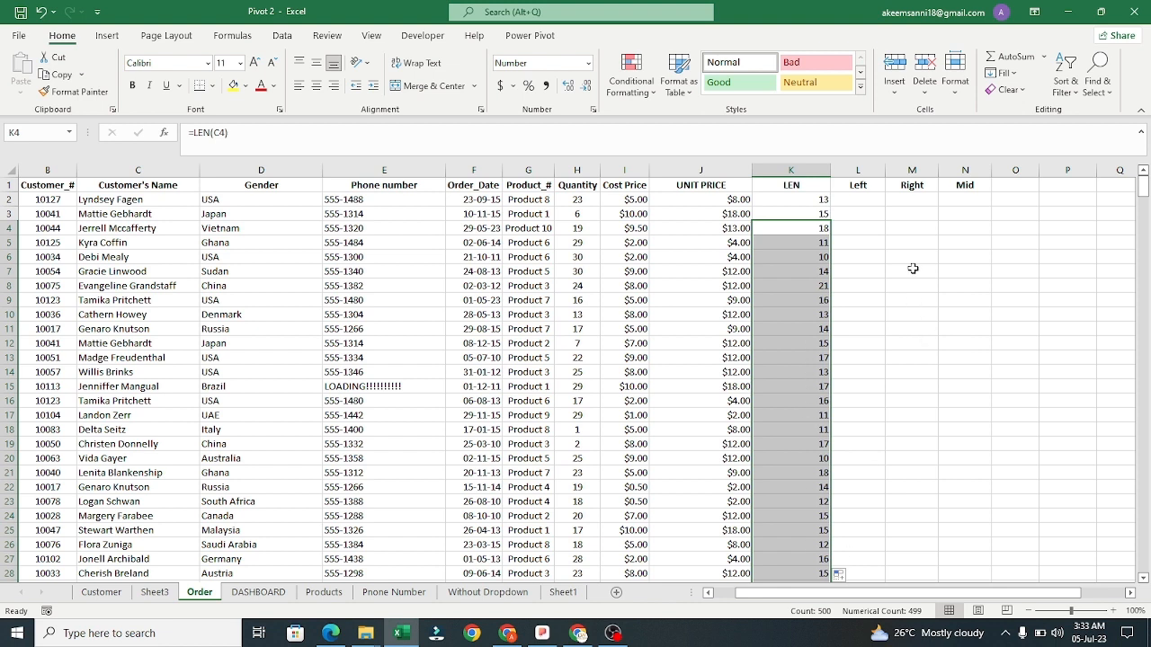
Enter =LEFT(C2,4) in L2 to extract the first four characters of the first customer's name.
{"action": "left_click", "coordinate": [859, 212]}
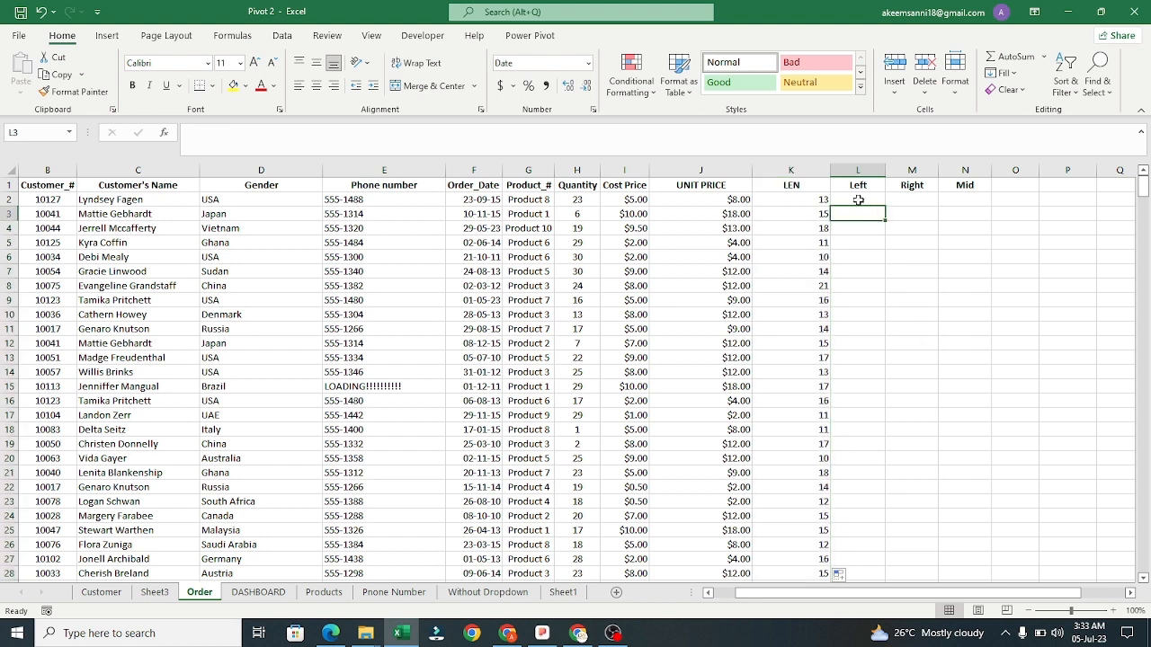
{"action": "left_click", "coordinate": [859, 199]}
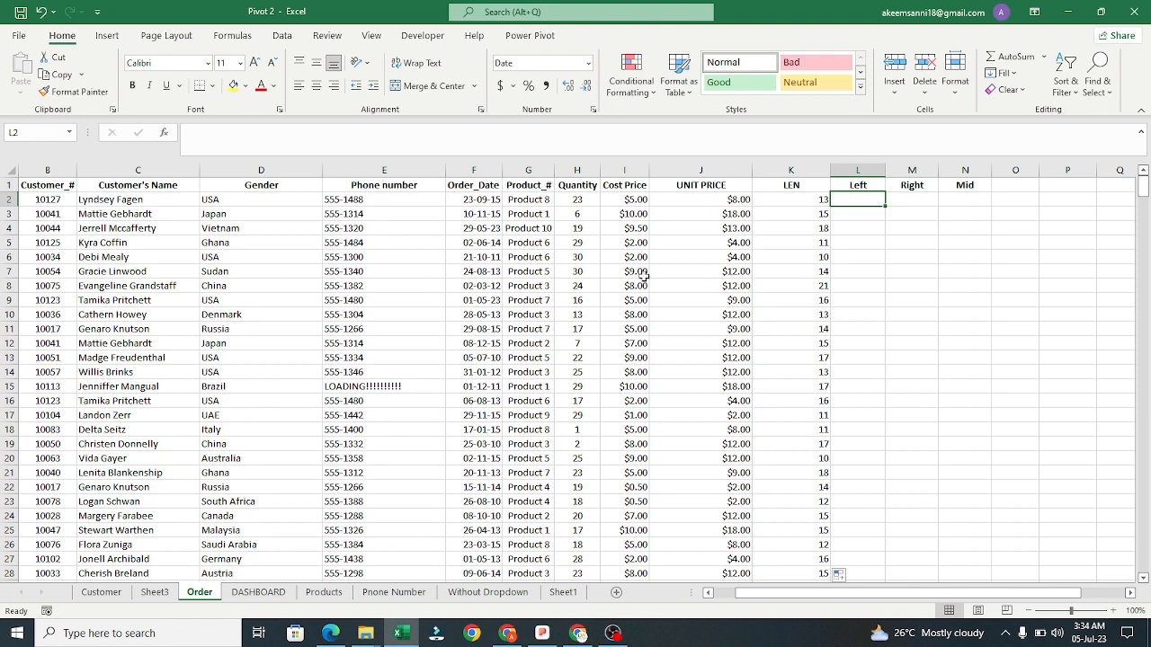
{"action": "type", "text": "=l"}
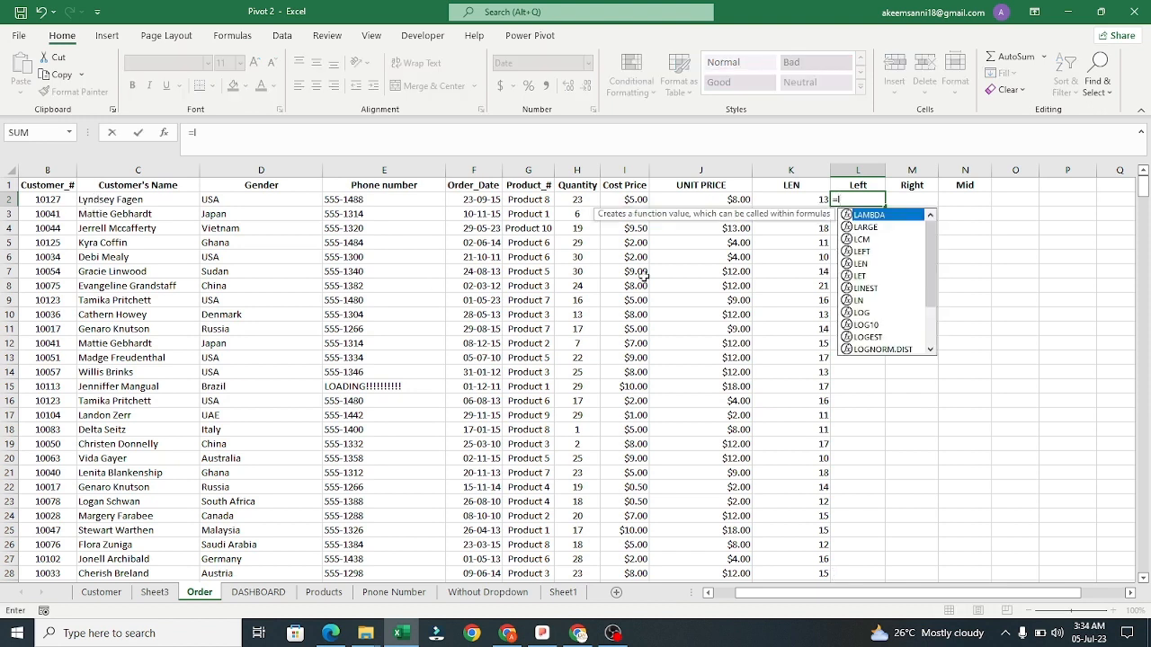
{"action": "type", "text": "e"}
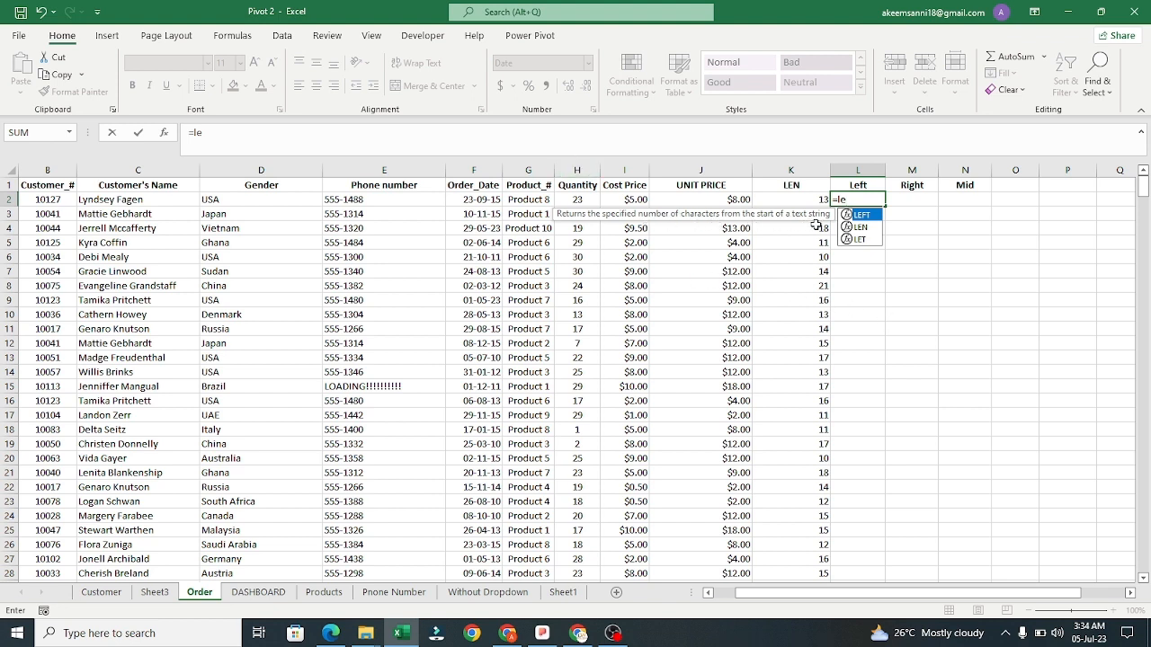
{"action": "key", "text": "Tab"}
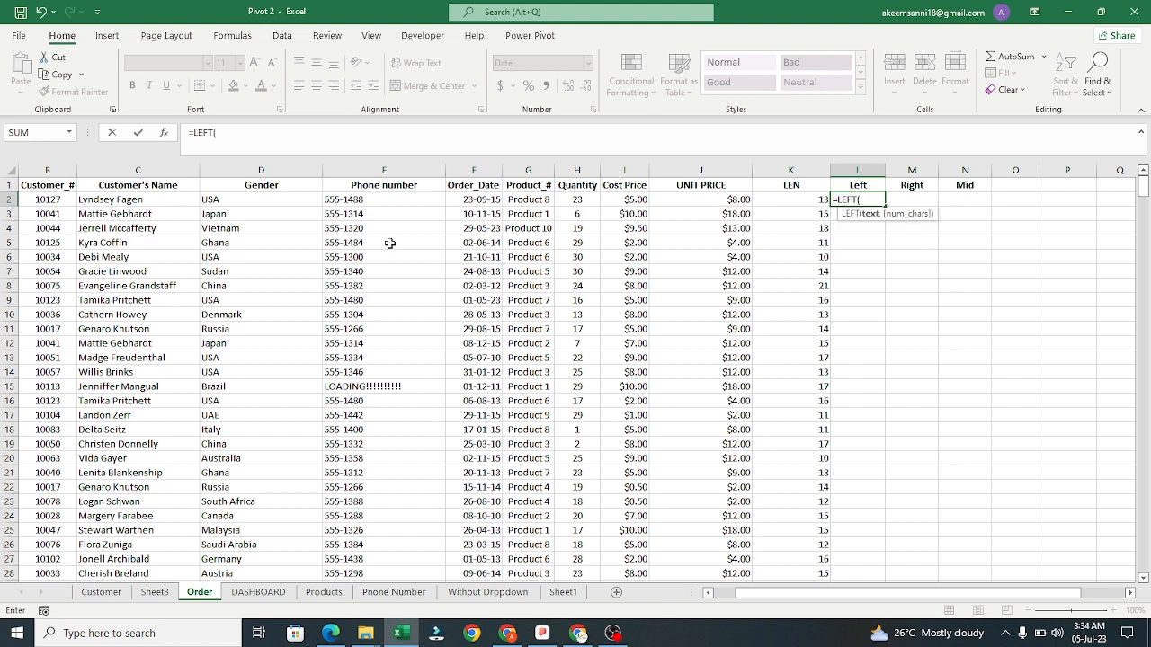
{"action": "left_click", "coordinate": [140, 201]}
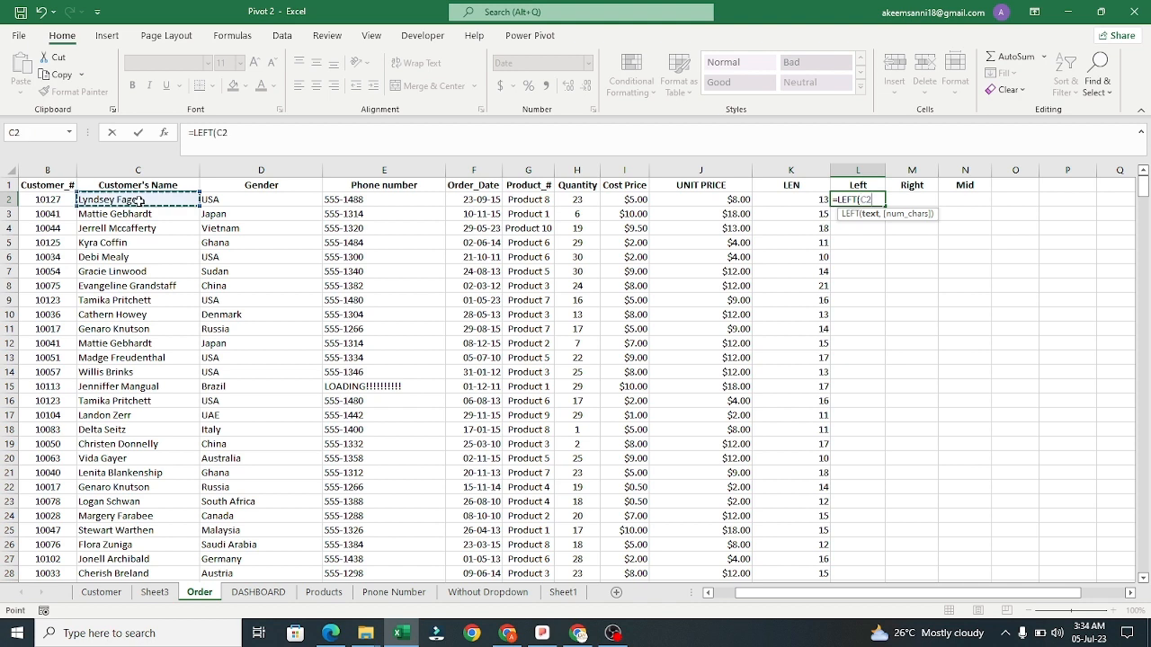
{"action": "type", "text": ","}
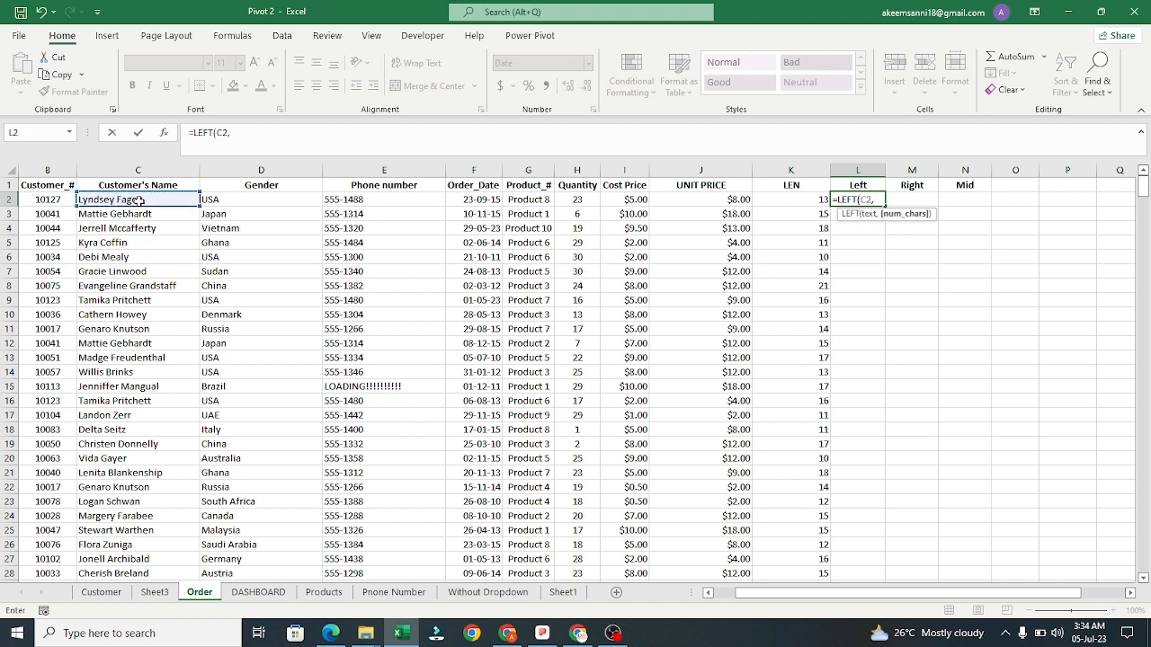
{"action": "type", "text": "C24"}
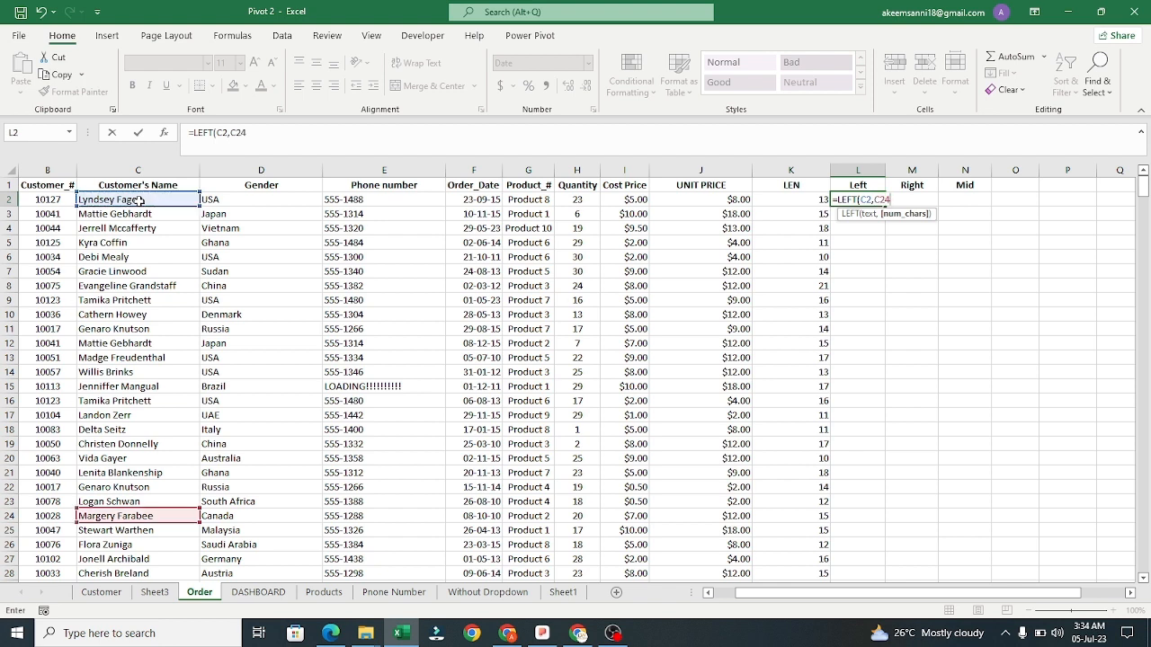
{"action": "key", "text": "BackSpace"}
{"action": "key", "text": "BackSpace"}
{"action": "key", "text": "BackSpace"}
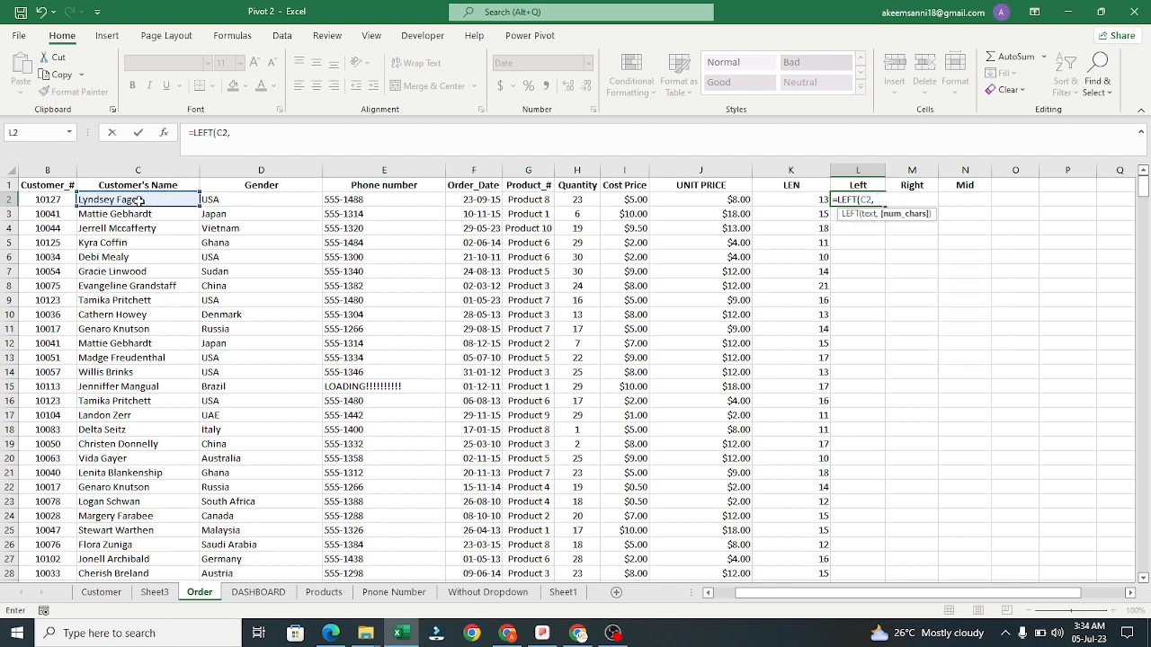
{"action": "type", "text": "4)"}
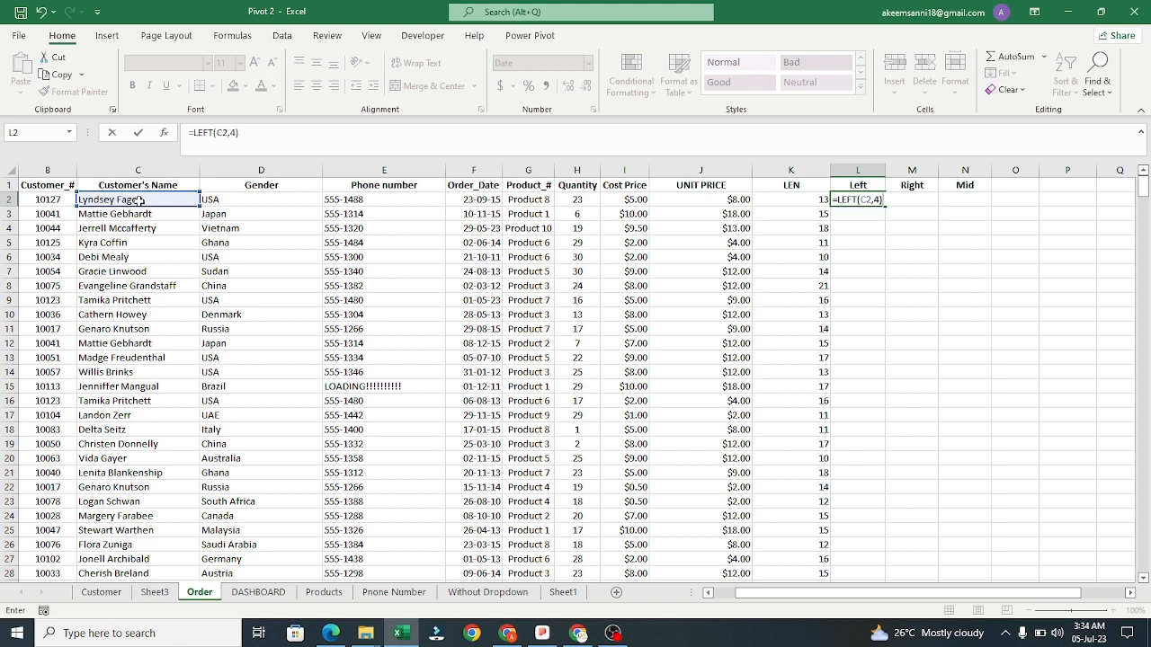
{"action": "key", "text": "Return"}
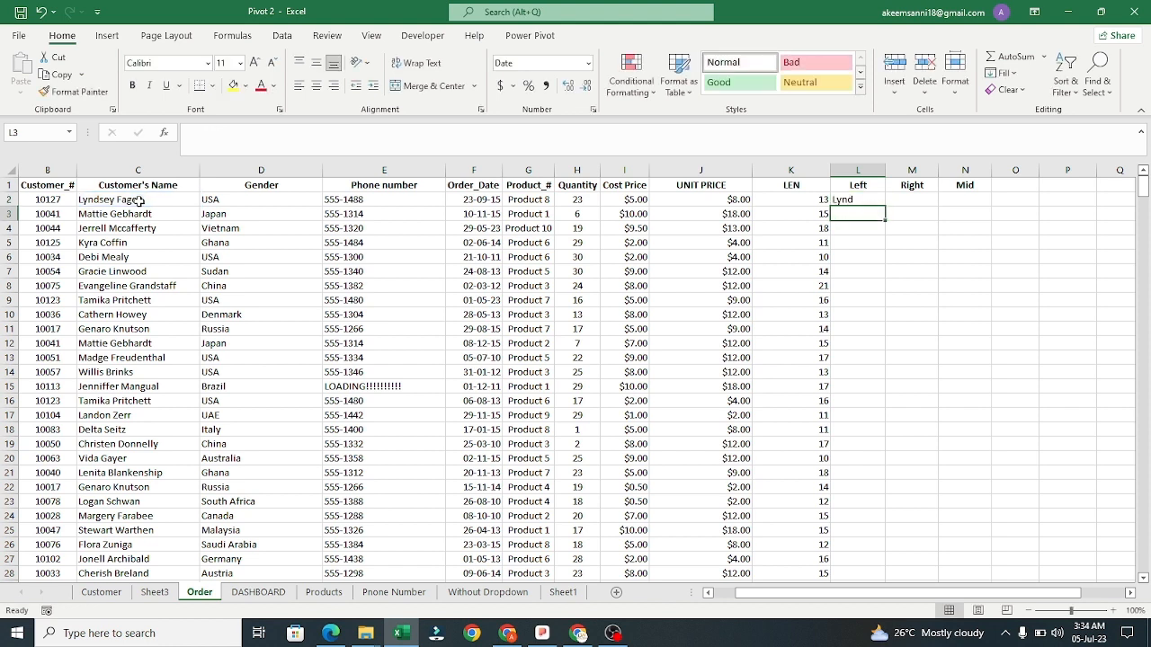
{"action": "left_click", "coordinate": [866, 201]}
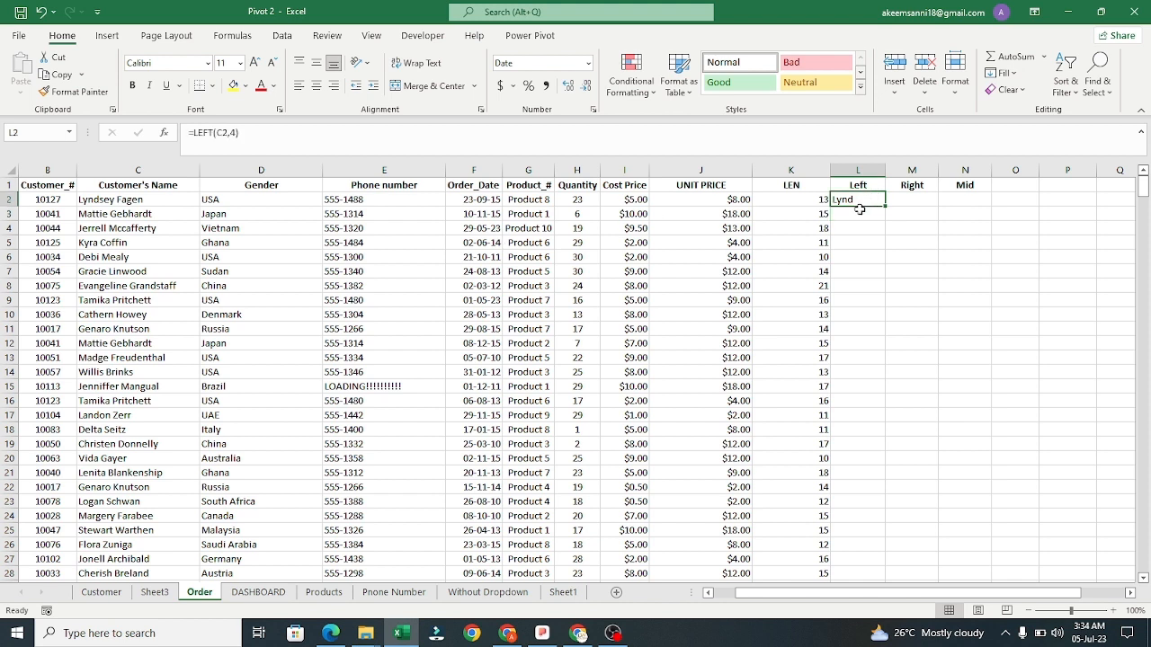
Enter =LEFT(C3,6) in L3 to extract the first six characters of the second customer's name.
{"action": "left_click", "coordinate": [860, 210]}
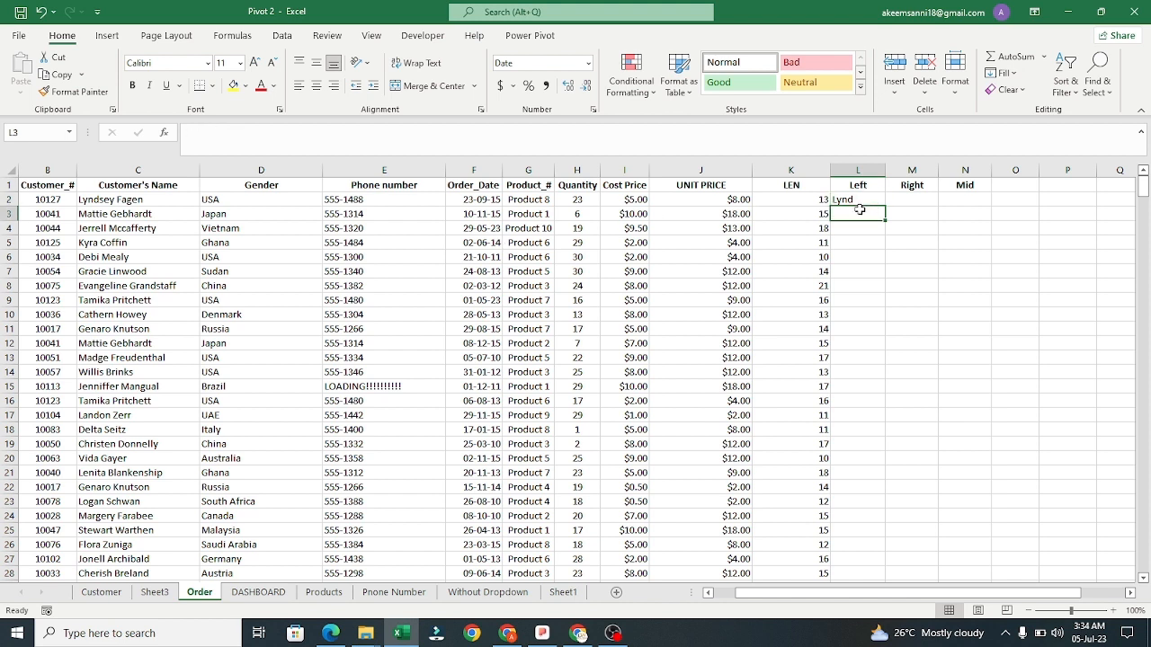
{"action": "type", "text": "lef"}
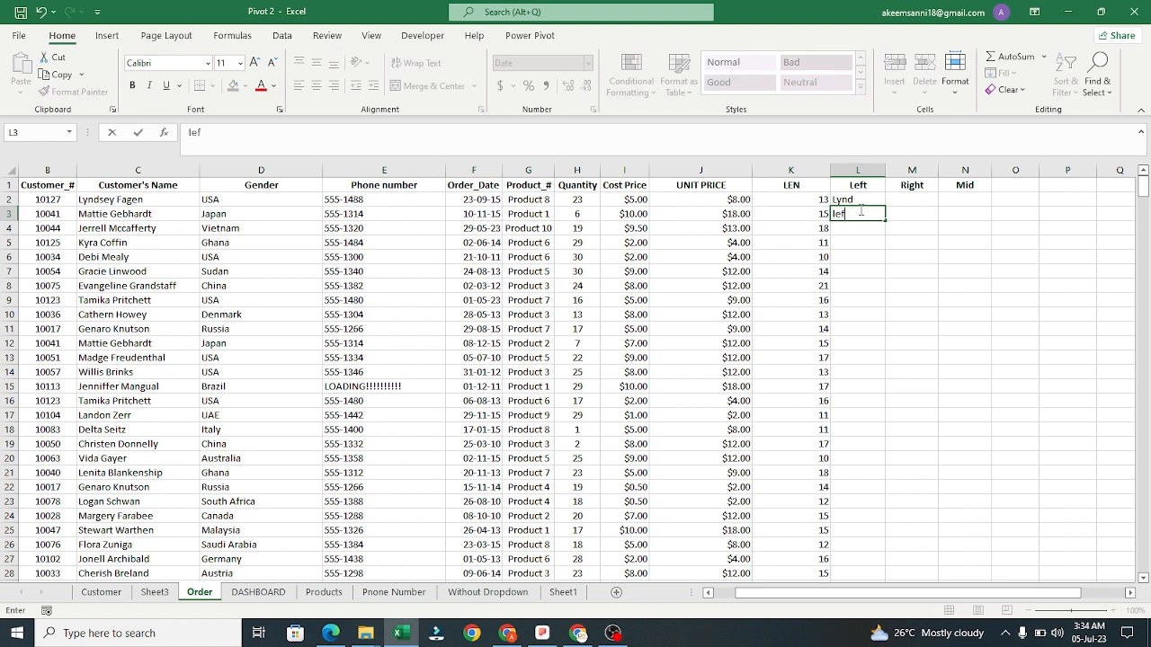
{"action": "key", "text": "BackSpace"}
{"action": "key", "text": "BackSpace"}
{"action": "key", "text": "BackSpace"}
{"action": "type", "text": "=lef"}
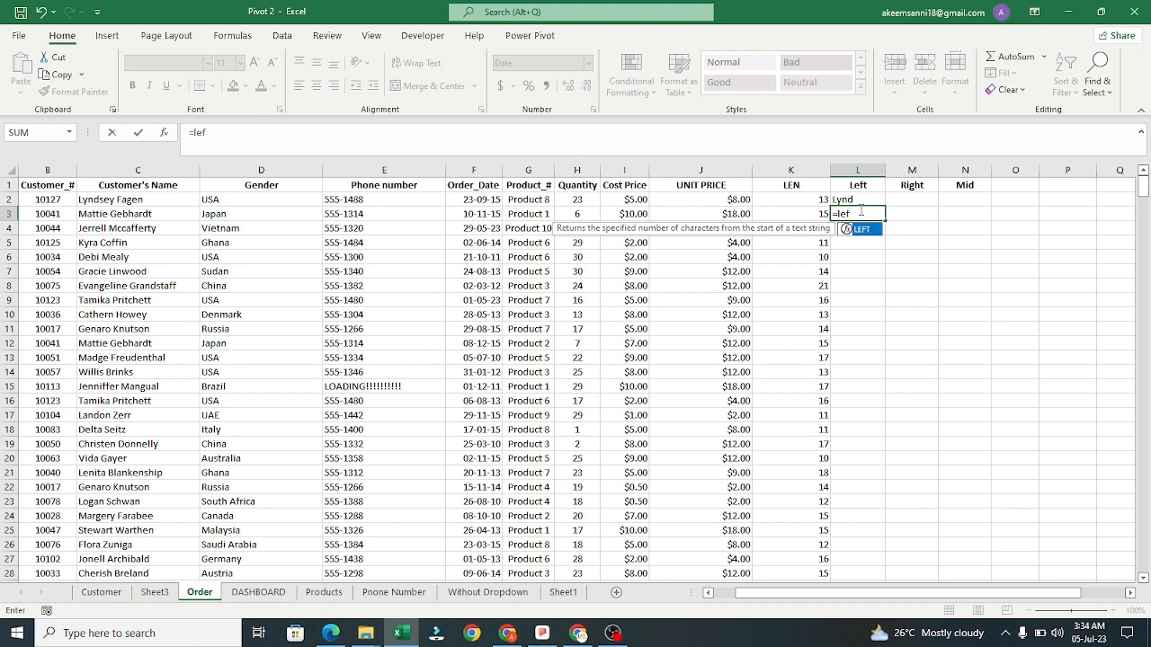
{"action": "key", "text": "Tab"}
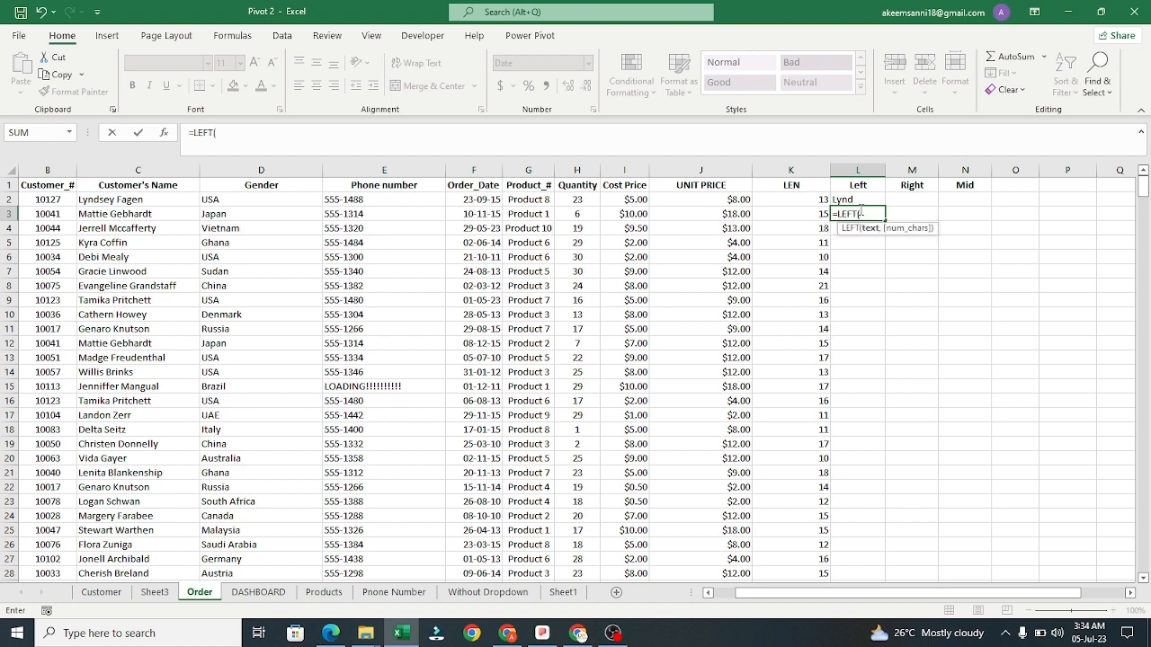
{"action": "left_click", "coordinate": [134, 216]}
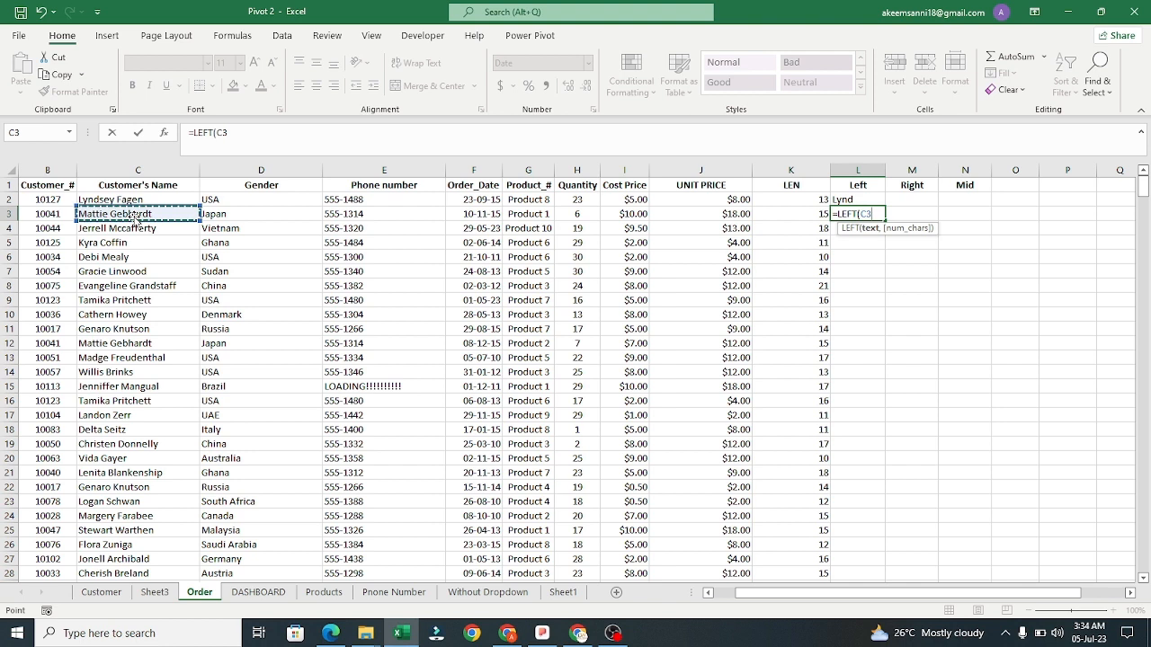
{"action": "type", "text": ","}
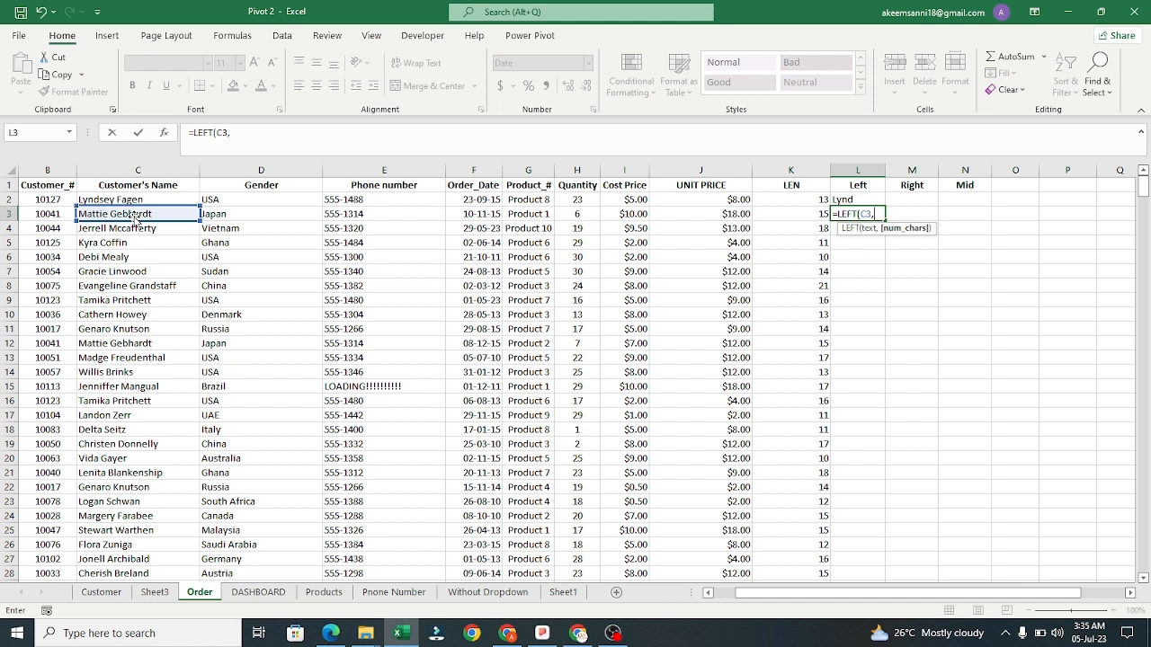
{"action": "type", "text": "6"}
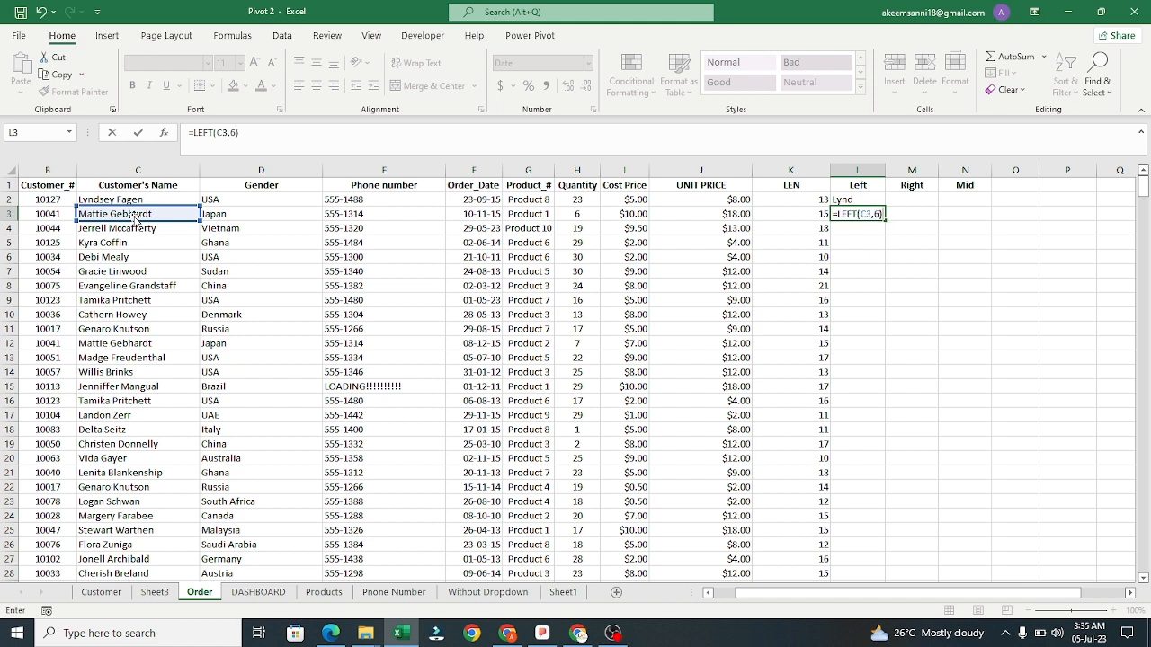
{"action": "key", "text": "Return"}
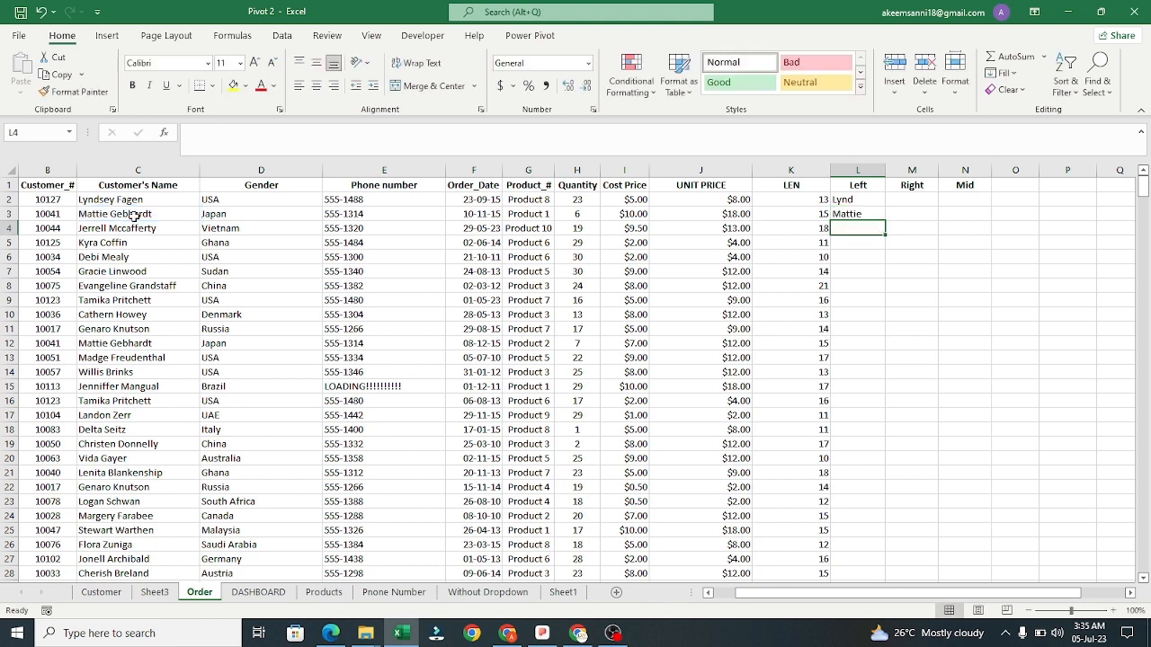
{"action": "left_click", "coordinate": [856, 214]}
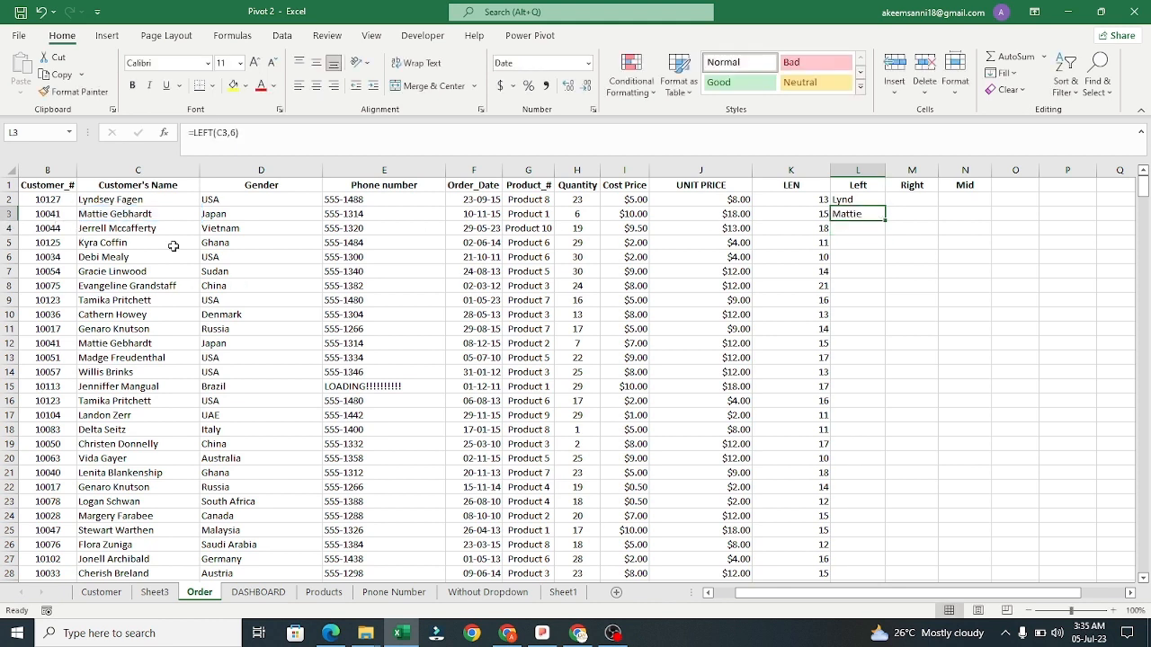
Enter =RIGHT(C2,5) in M2 to extract the last five characters of the first customer's name.
{"action": "left_click", "coordinate": [911, 199]}
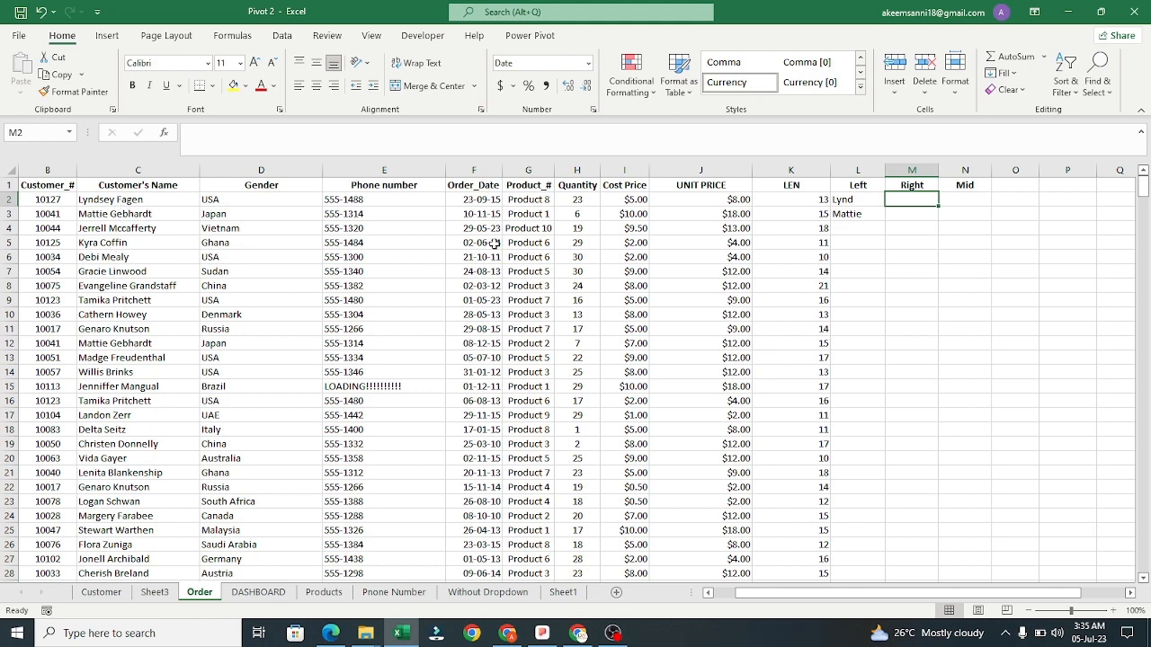
{"action": "type", "text": "=ru"}
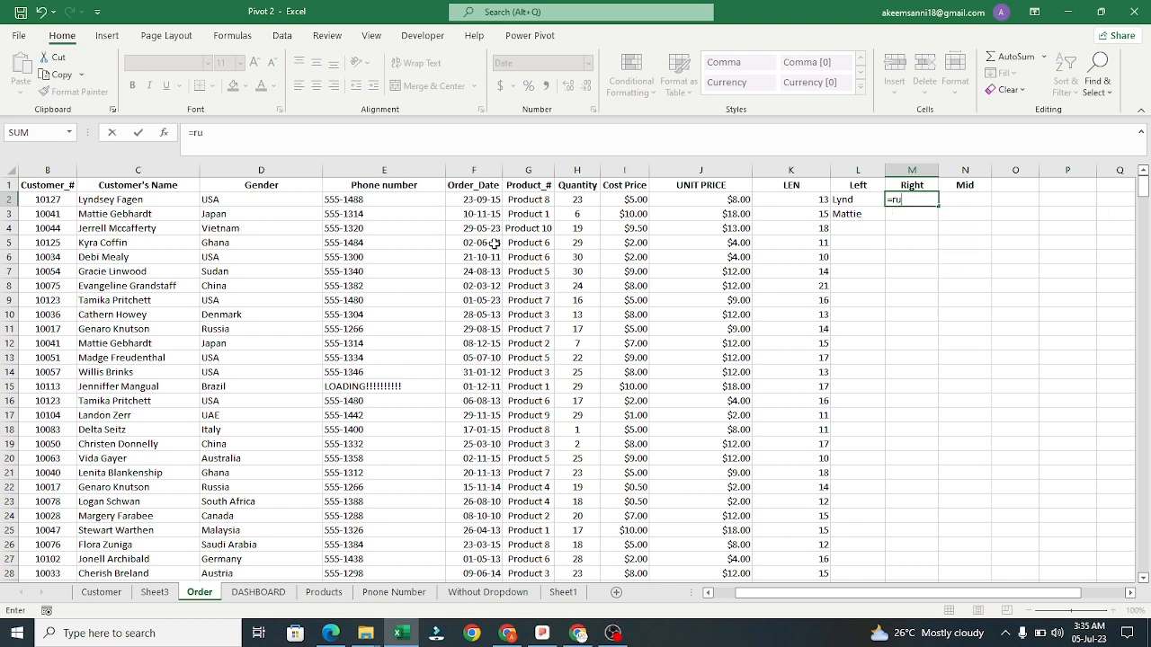
{"action": "type", "text": "ig"}
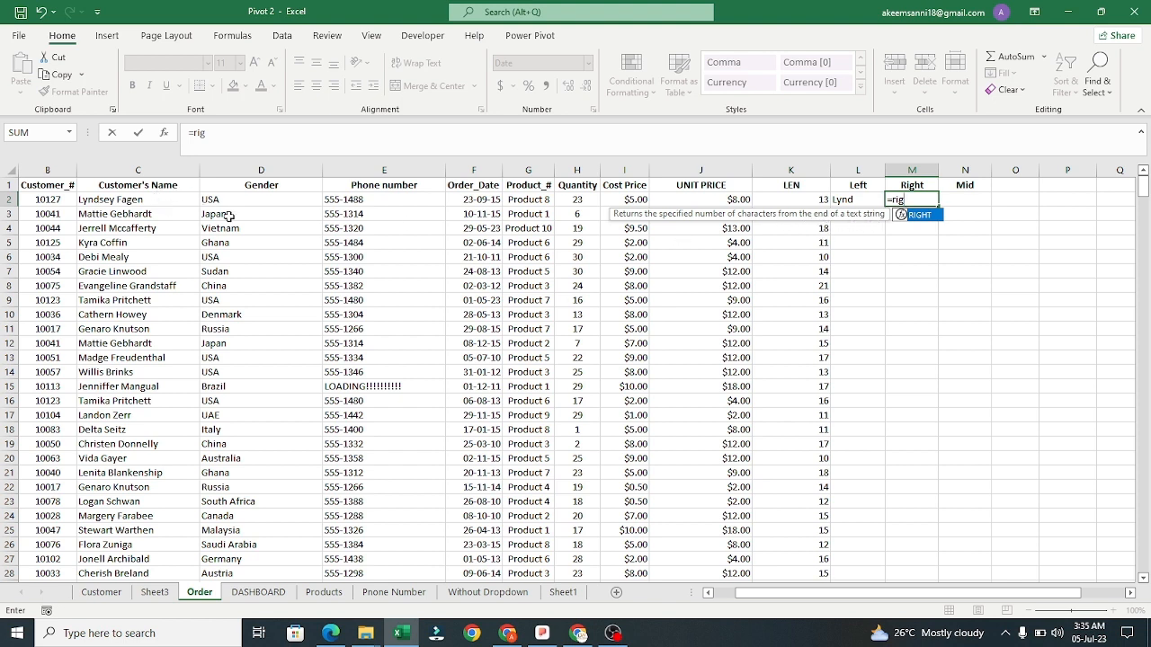
{"action": "key", "text": "Tab"}
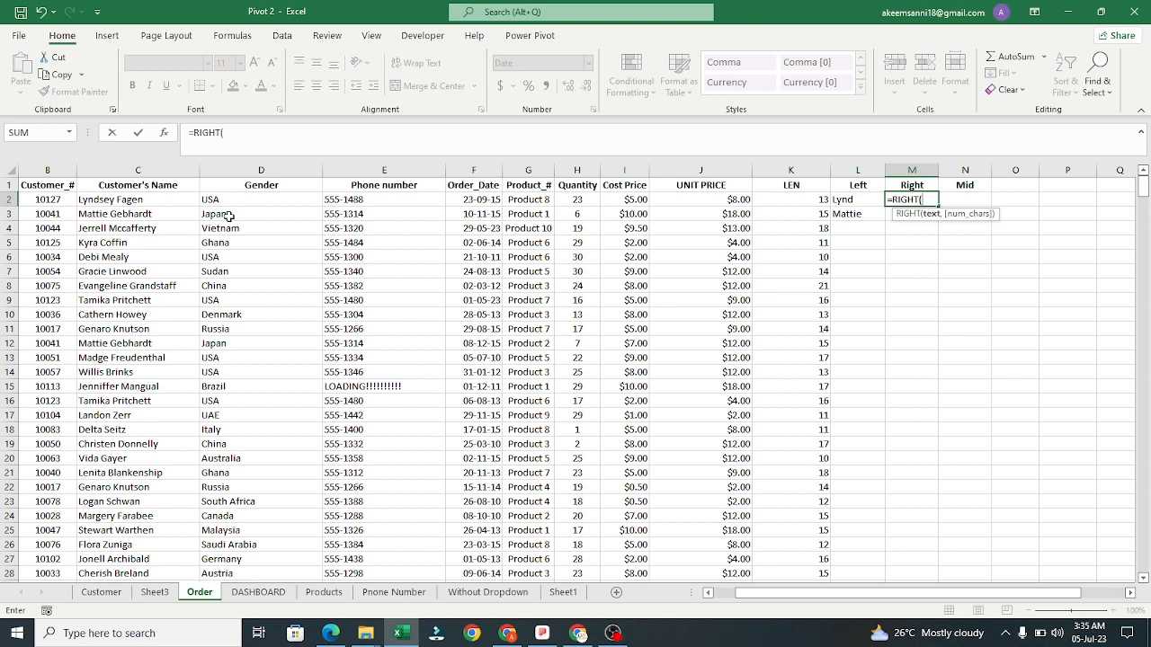
{"action": "left_click", "coordinate": [168, 203]}
{"action": "type", "text": ","}
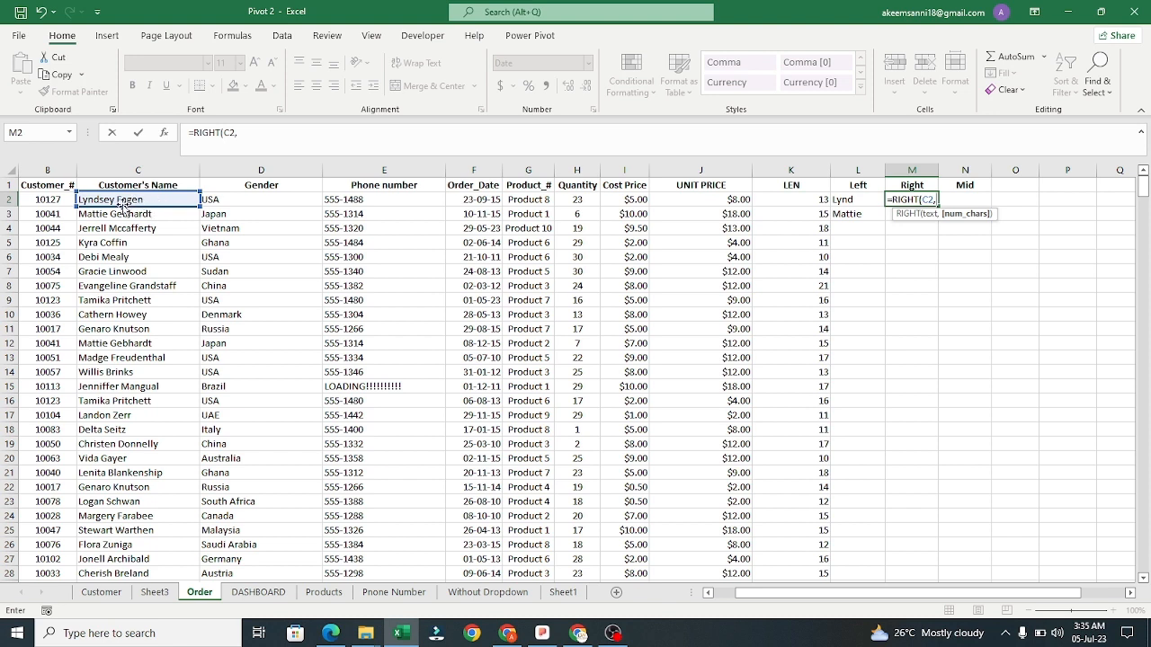
{"action": "type", "text": "5)"}
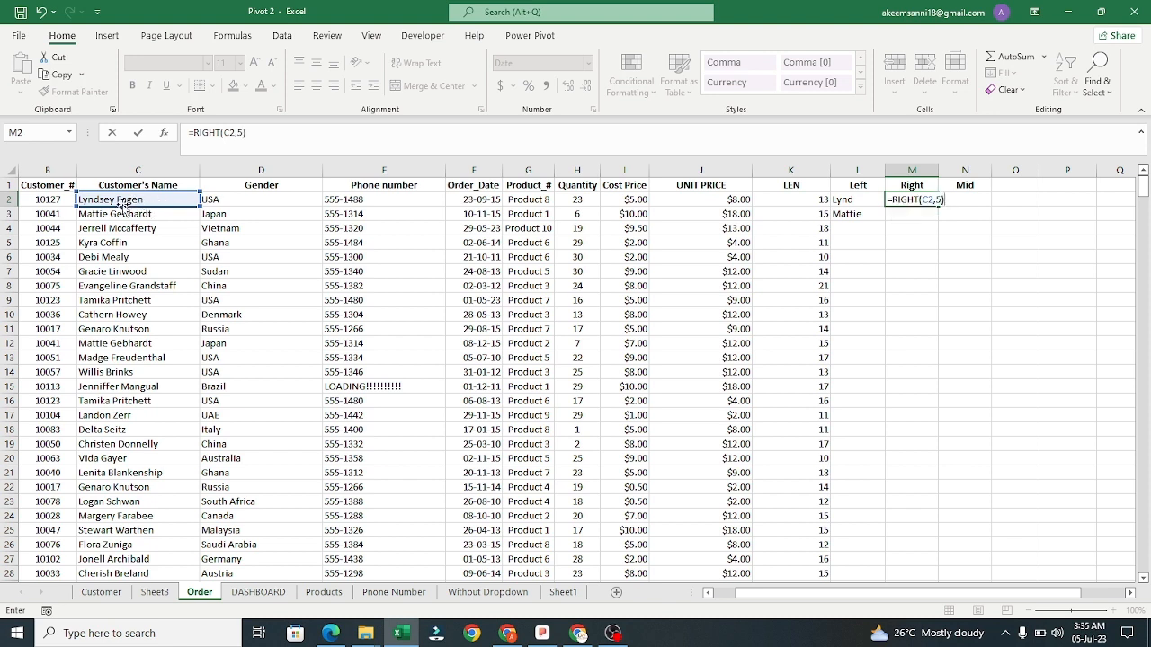
{"action": "key", "text": "Return"}
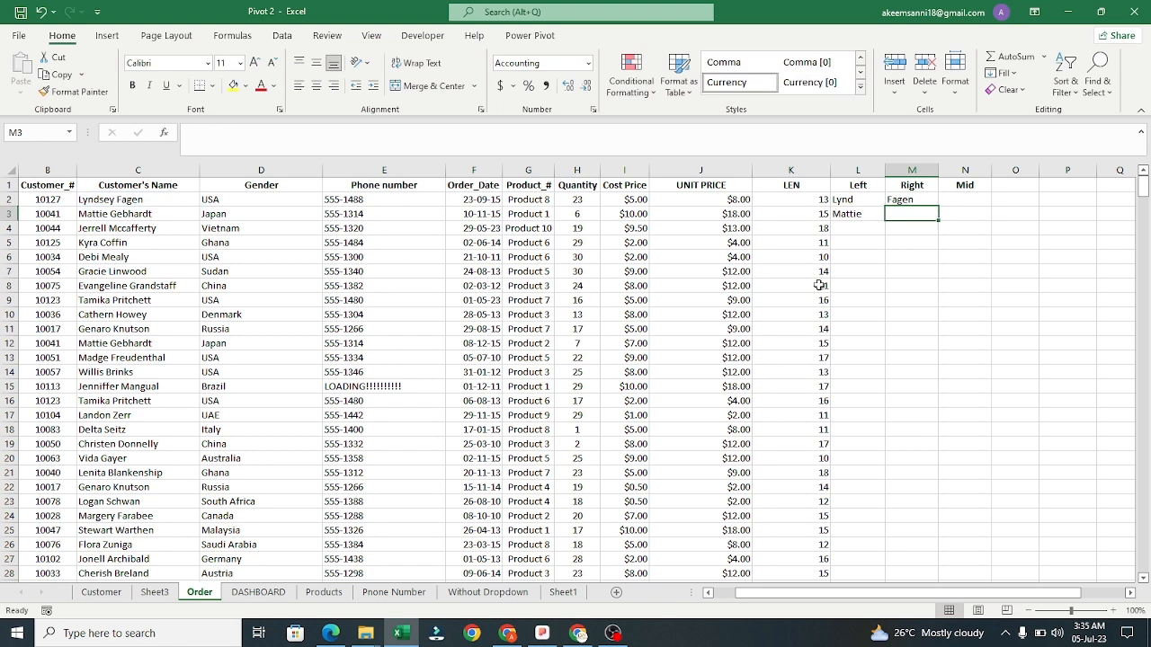
{"action": "left_click", "coordinate": [922, 201]}
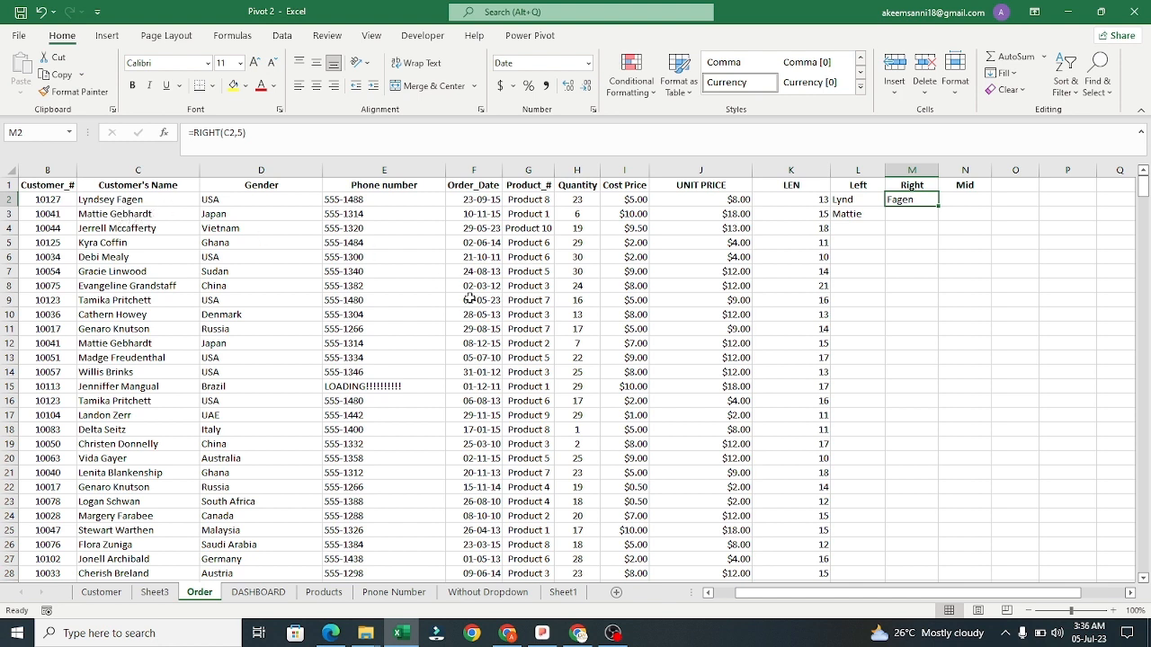
Enter =RIGHT(C3,8) in M3 to extract the last eight characters of the second customer's name, and review the Left and Right formulas.
{"action": "left_click", "coordinate": [912, 216]}
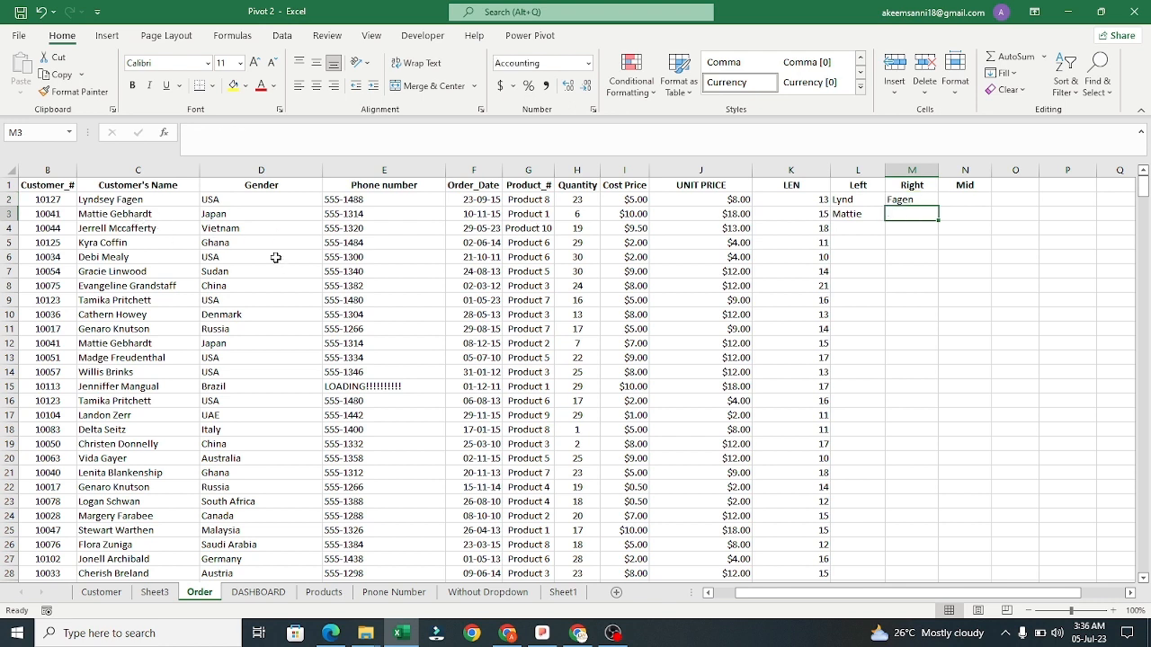
{"action": "type", "text": "=ri"}
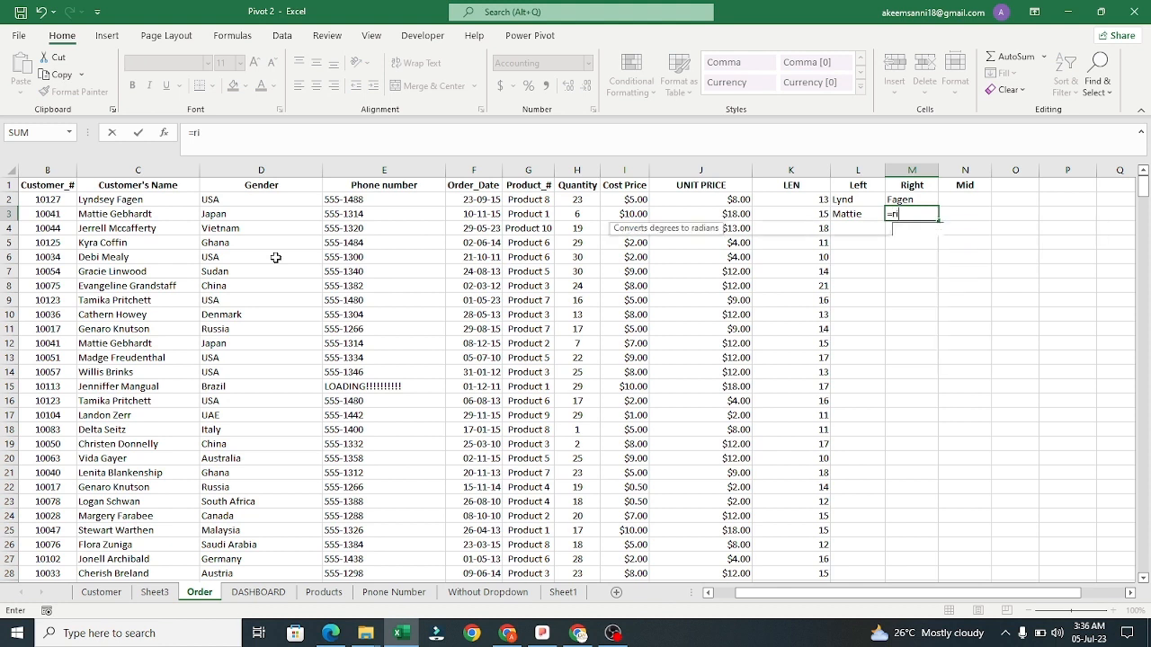
{"action": "key", "text": "Tab"}
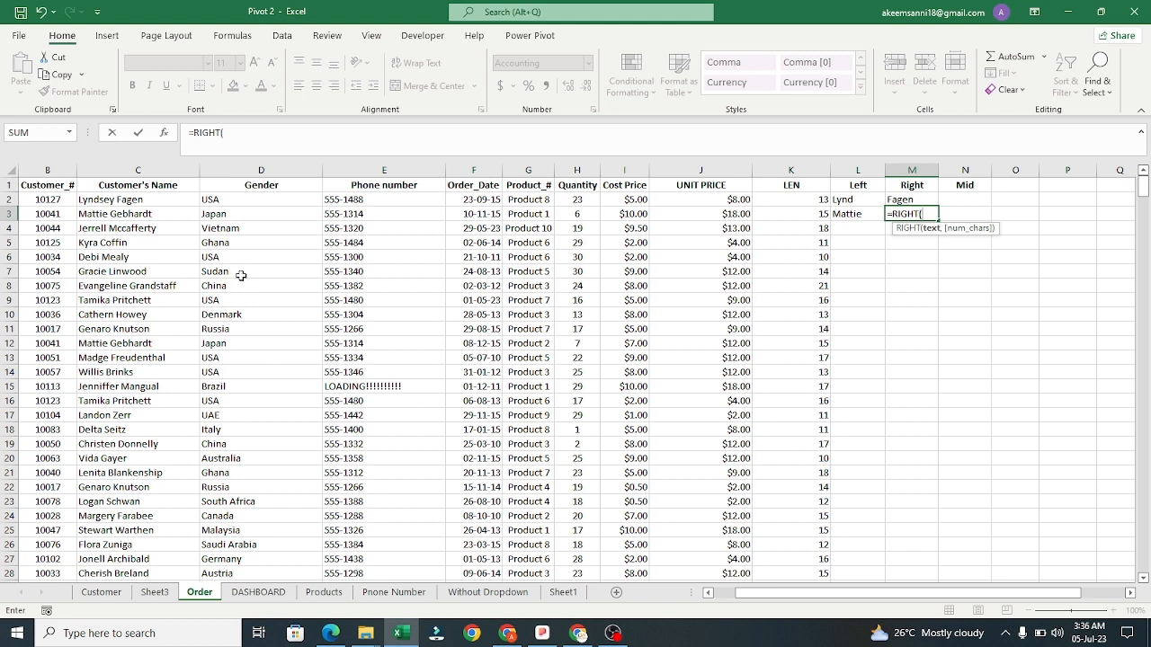
{"action": "left_click", "coordinate": [105, 219]}
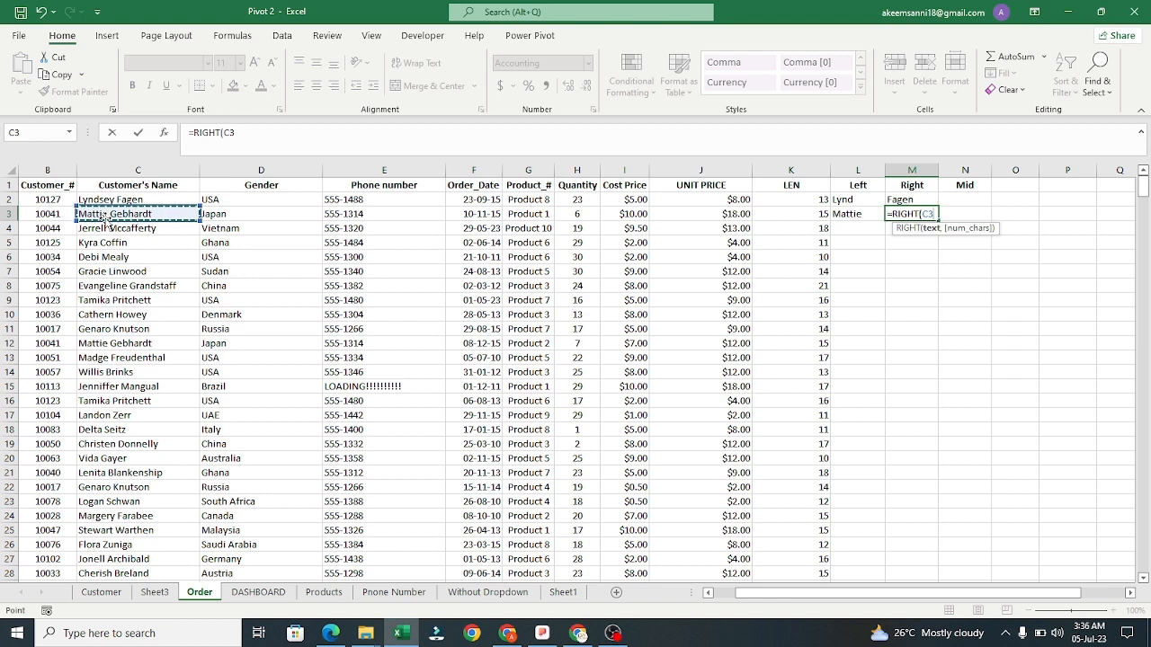
{"action": "type", "text": ","}
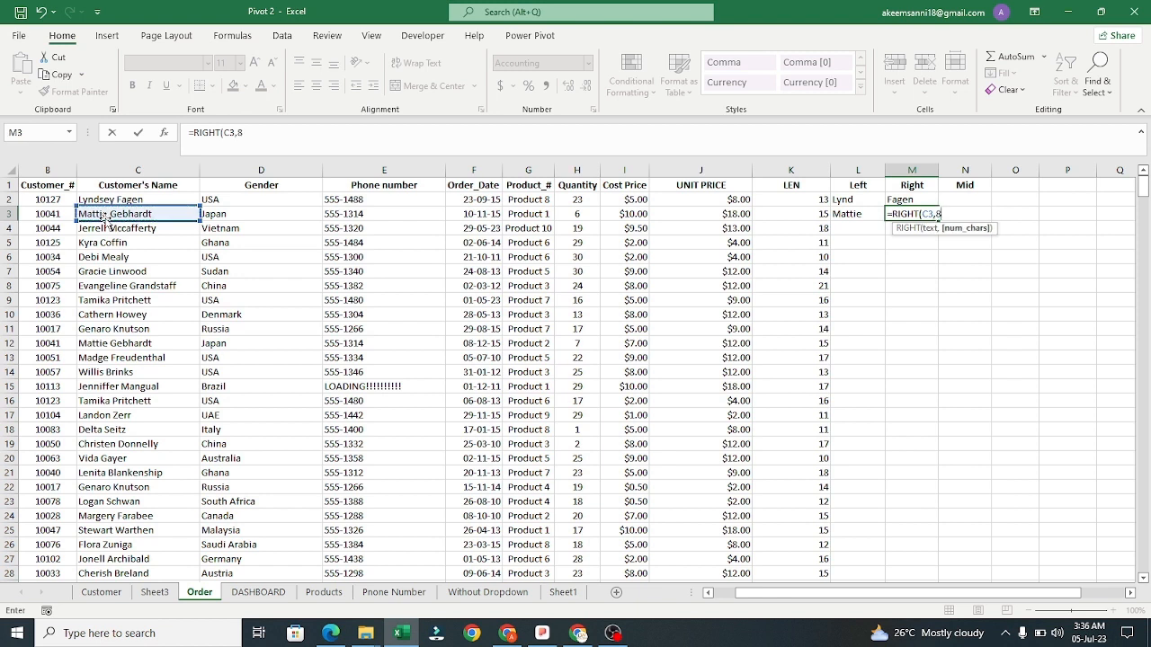
{"action": "type", "text": "8)"}
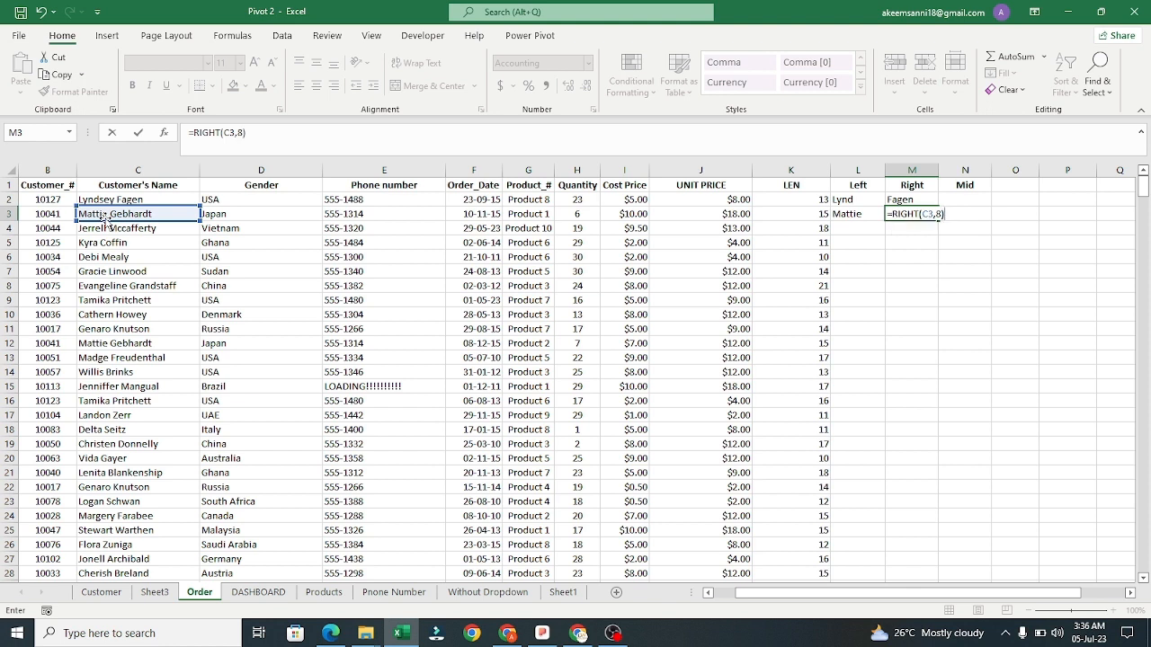
{"action": "key", "text": "Return"}
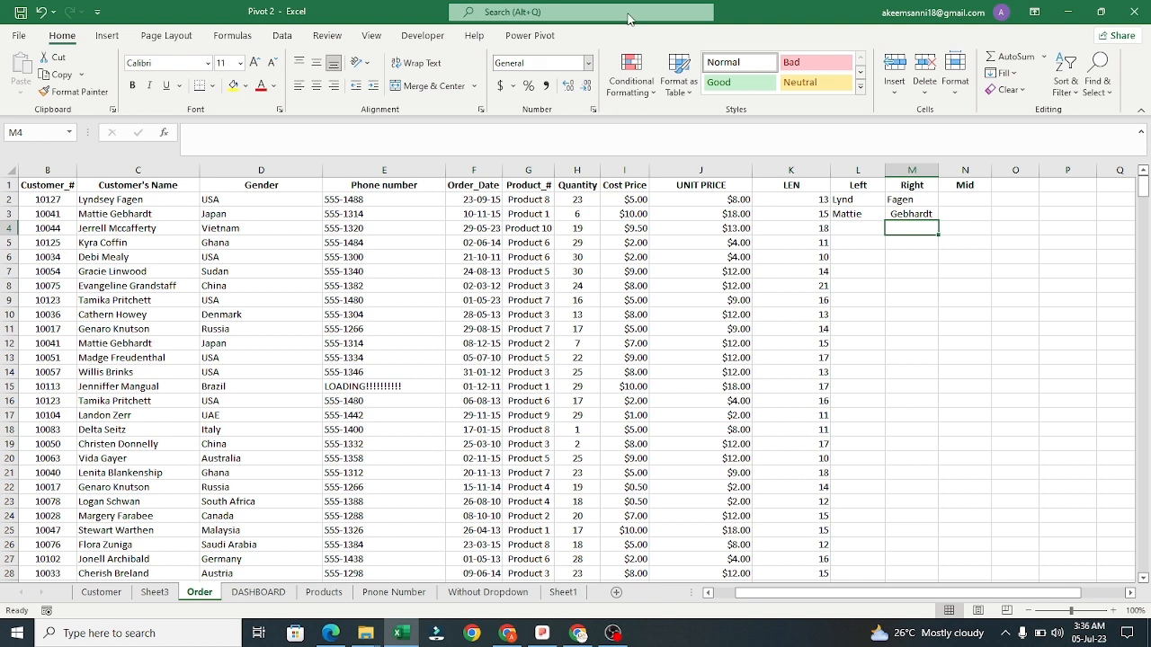
{"action": "left_click", "coordinate": [926, 216]}
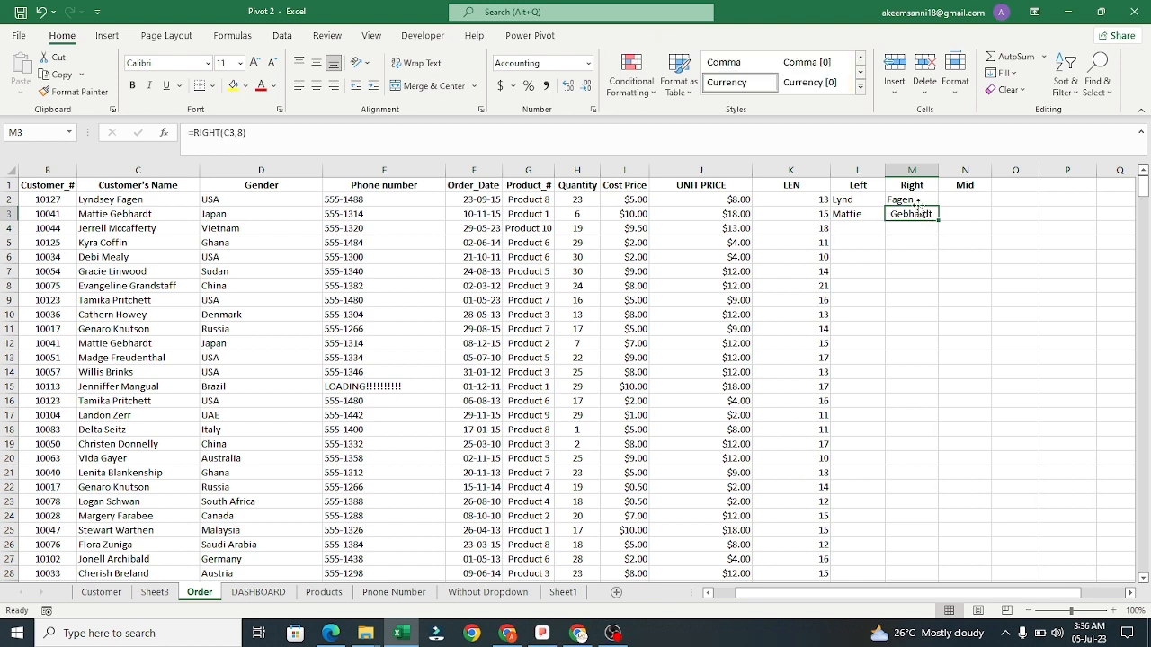
{"action": "left_click", "coordinate": [910, 201]}
{"action": "left_click", "coordinate": [872, 200]}
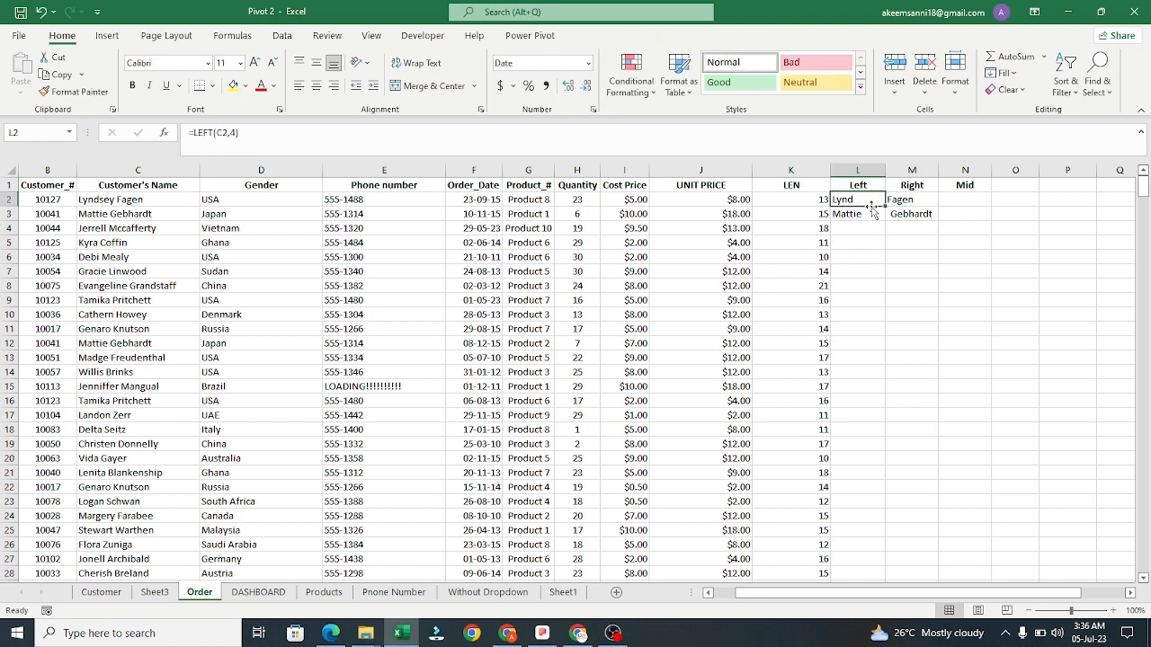
{"action": "left_click", "coordinate": [865, 213]}
Enter =MID(C2,5,3) in N2 to extract three characters of the first customer's name starting at the fifth.
{"action": "left_click", "coordinate": [958, 201]}
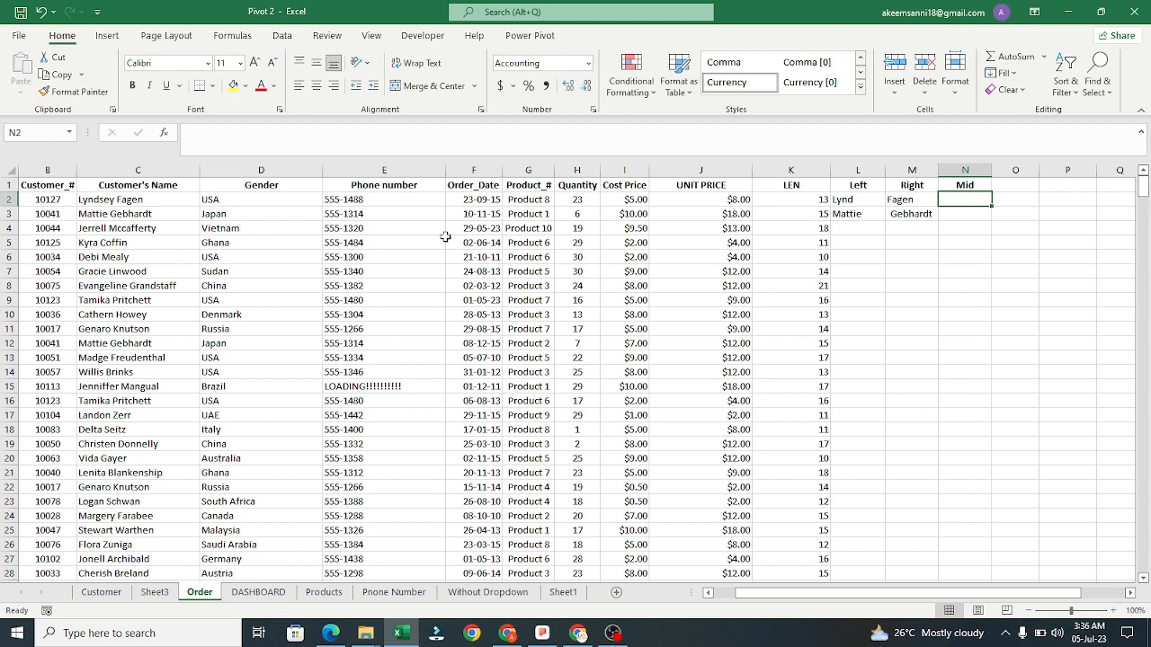
{"action": "type", "text": "="}
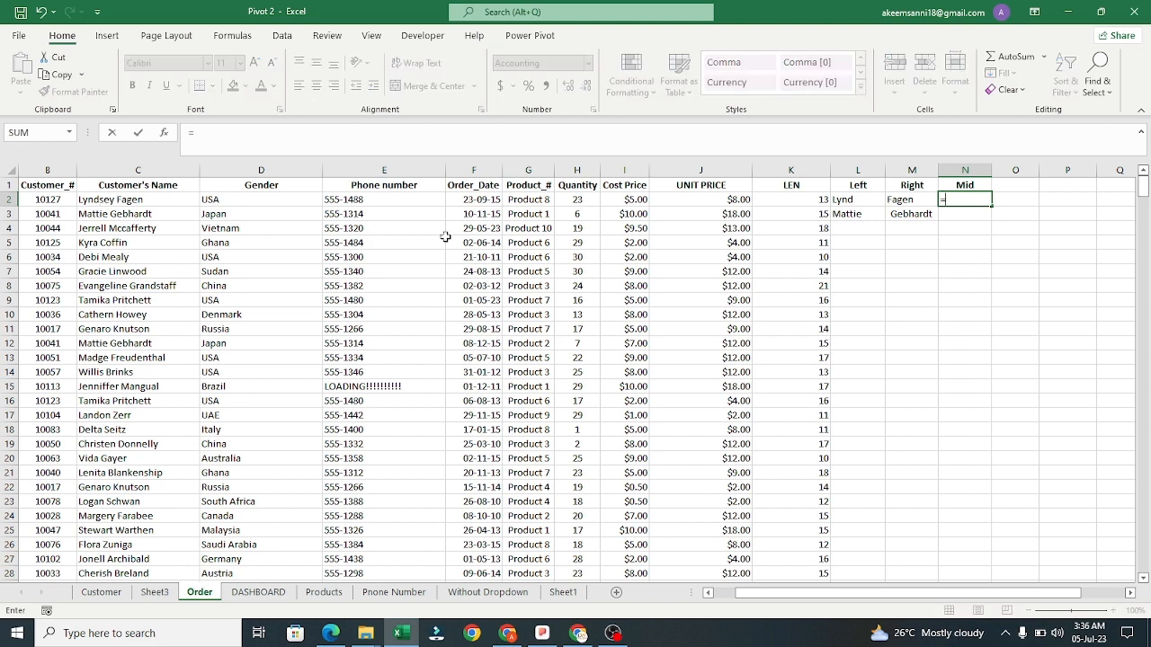
{"action": "type", "text": "mid"}
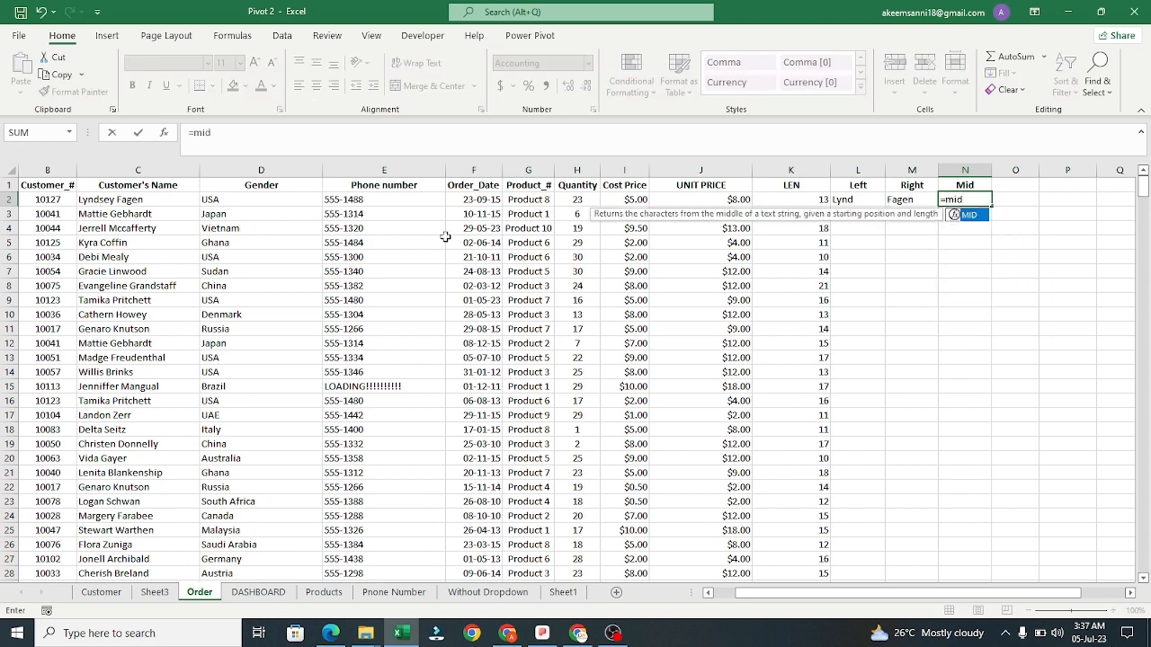
{"action": "key", "text": "Tab"}
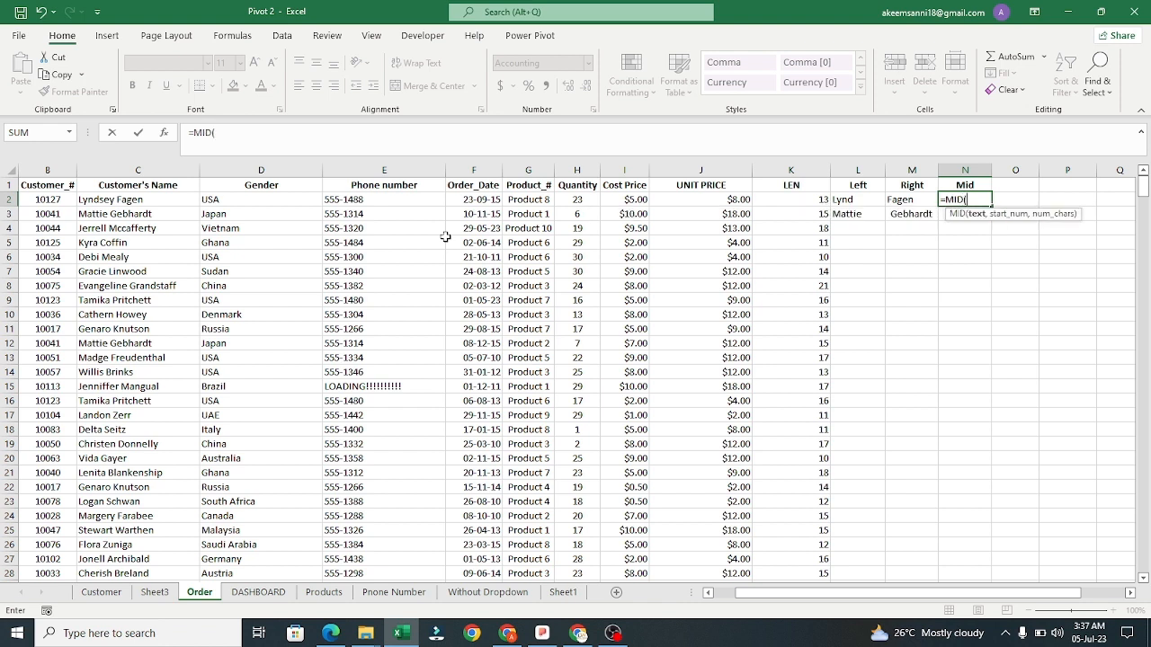
{"action": "left_click", "coordinate": [132, 203]}
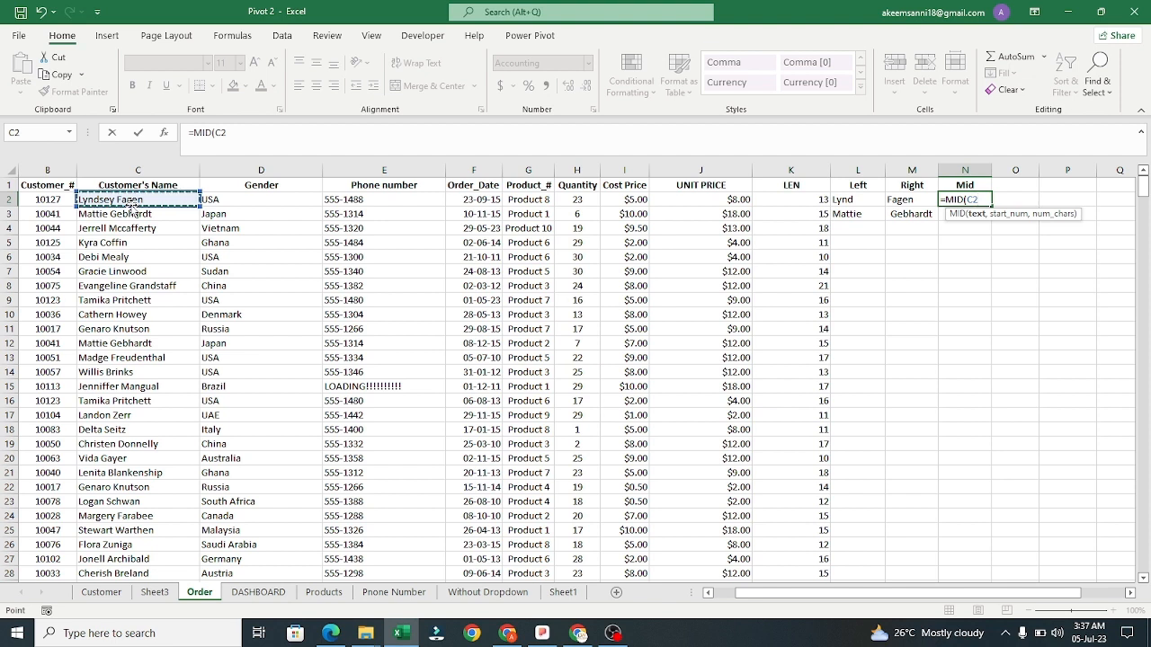
{"action": "type", "text": ",5"}
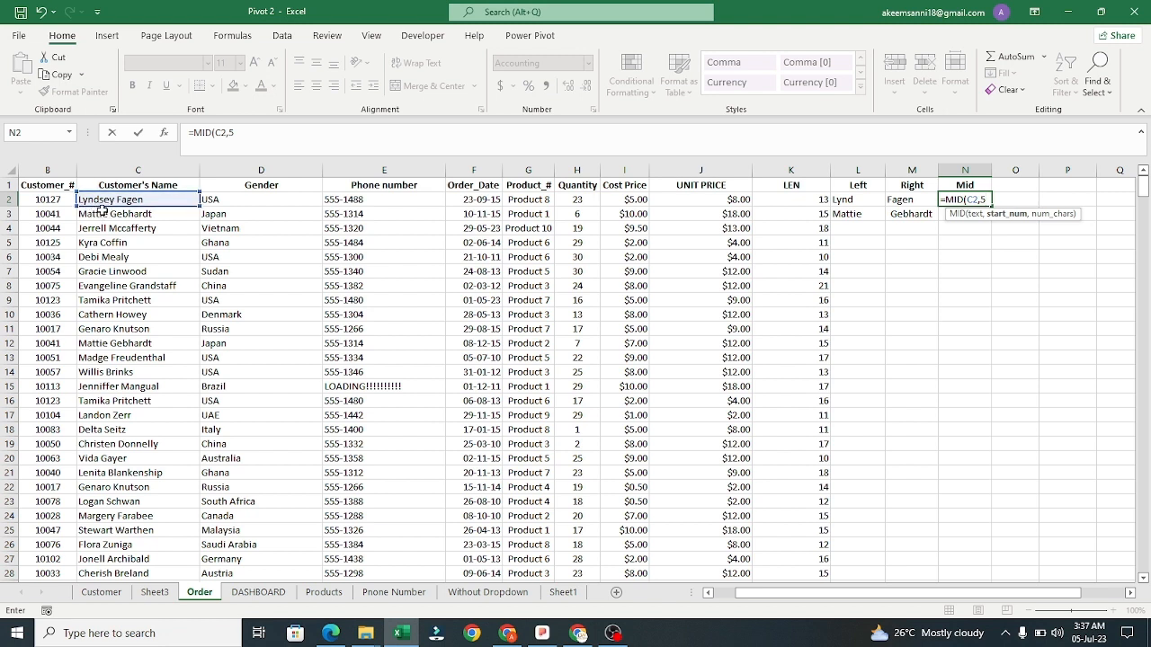
{"action": "type", "text": ",3"}
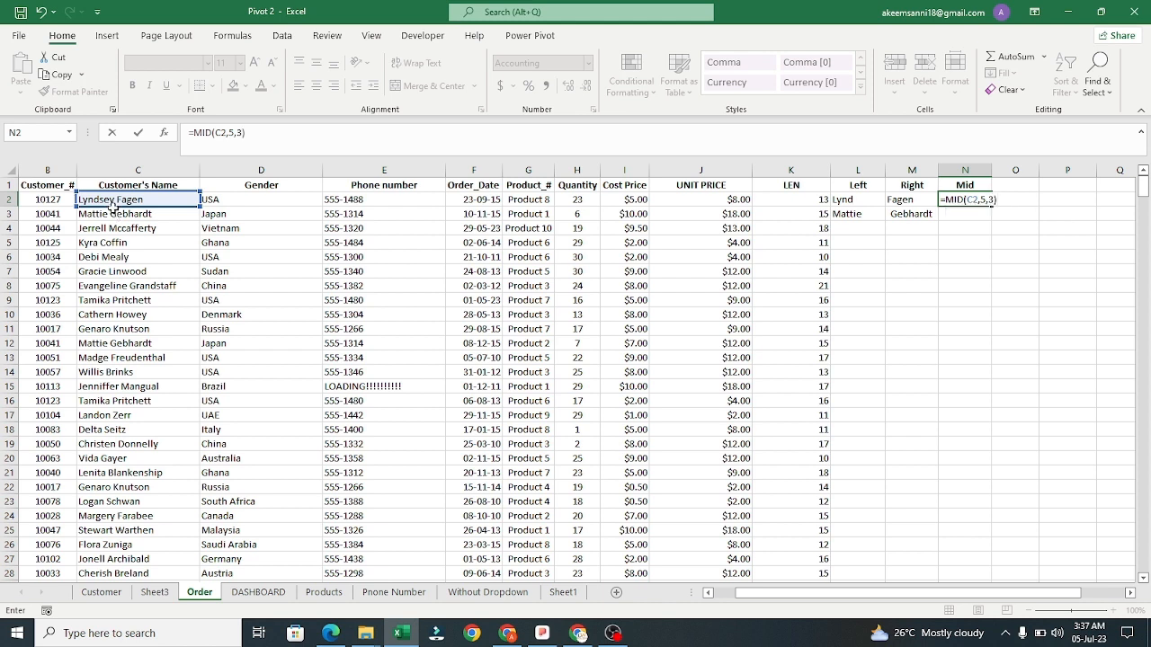
{"action": "key", "text": "Return"}
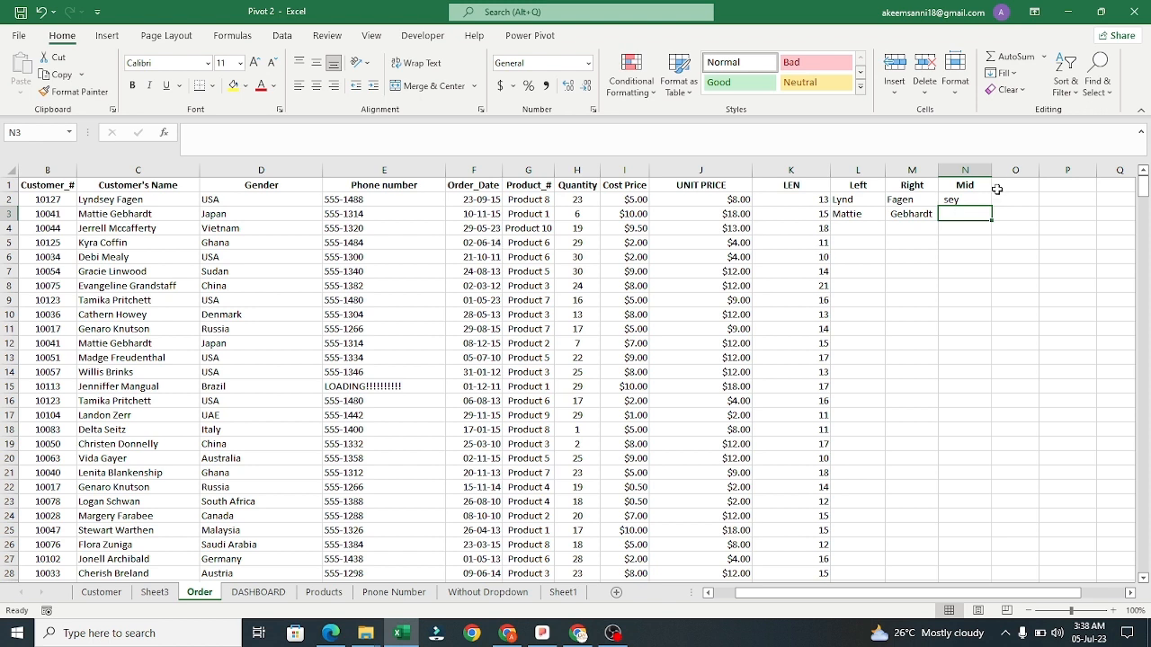
{"action": "left_click", "coordinate": [967, 199]}
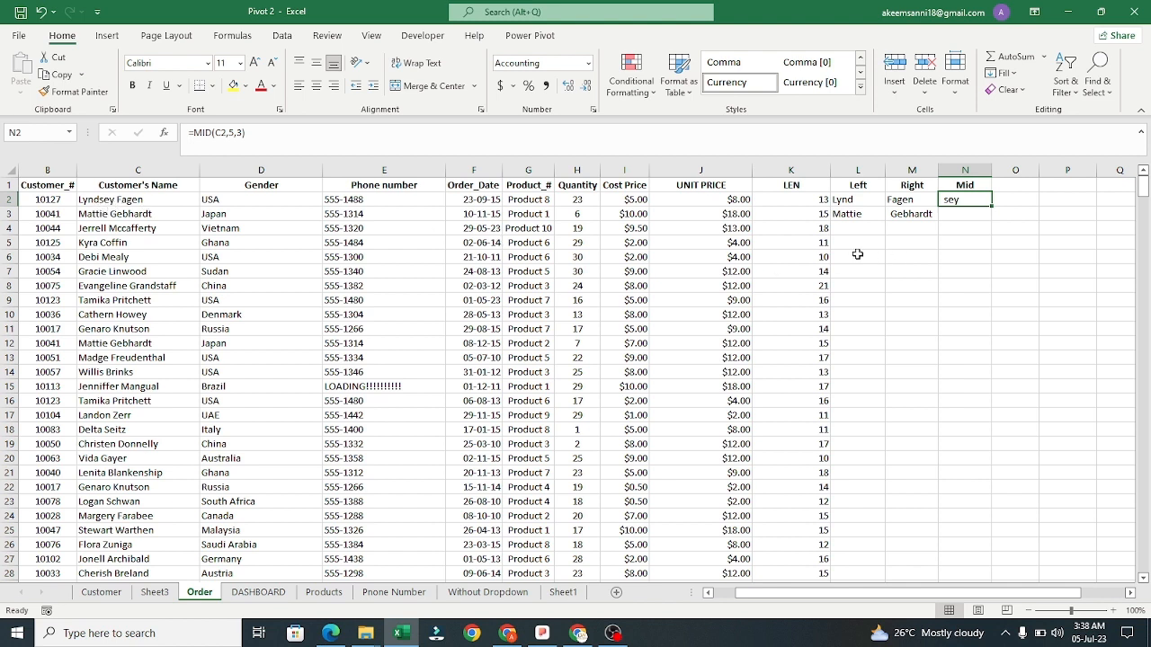
Enter =MID(C3,4,3) in N3 to extract three characters of the second customer's name starting at the fourth.
{"action": "left_click", "coordinate": [948, 215]}
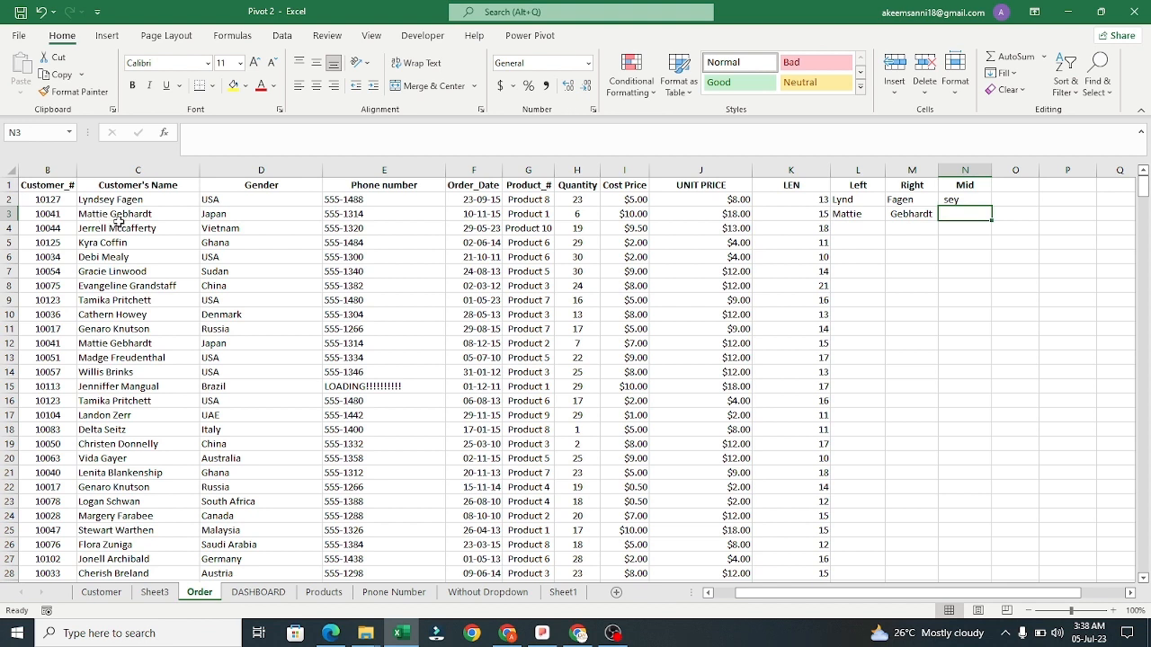
{"action": "type", "text": "="}
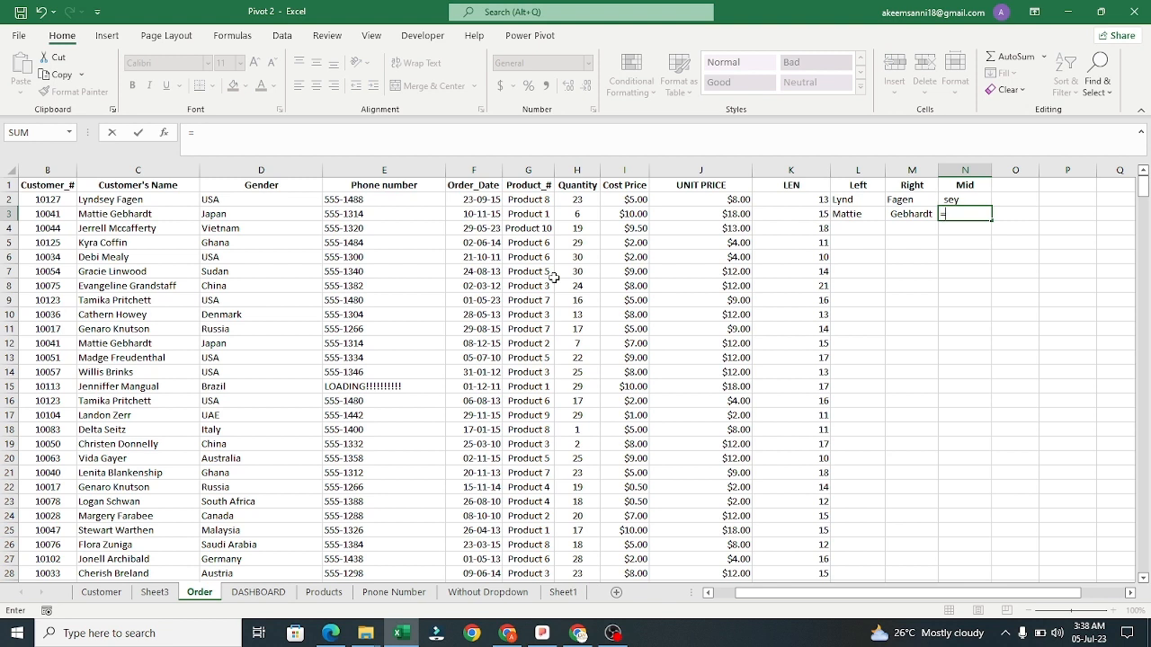
{"action": "type", "text": "mid"}
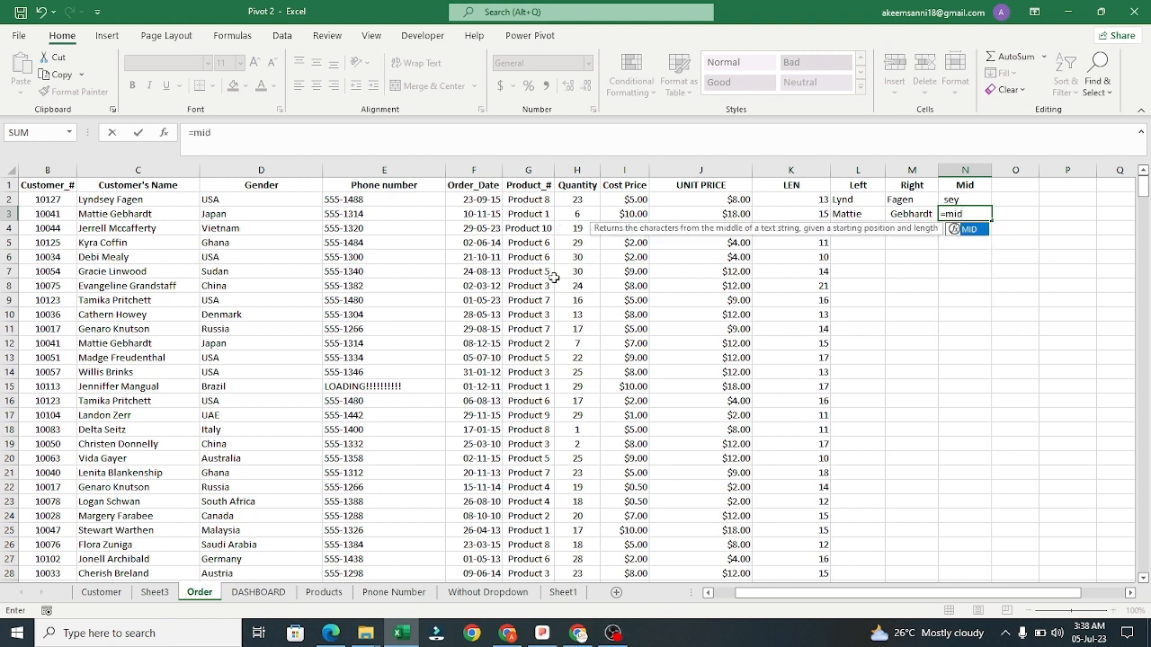
{"action": "key", "text": "Tab"}
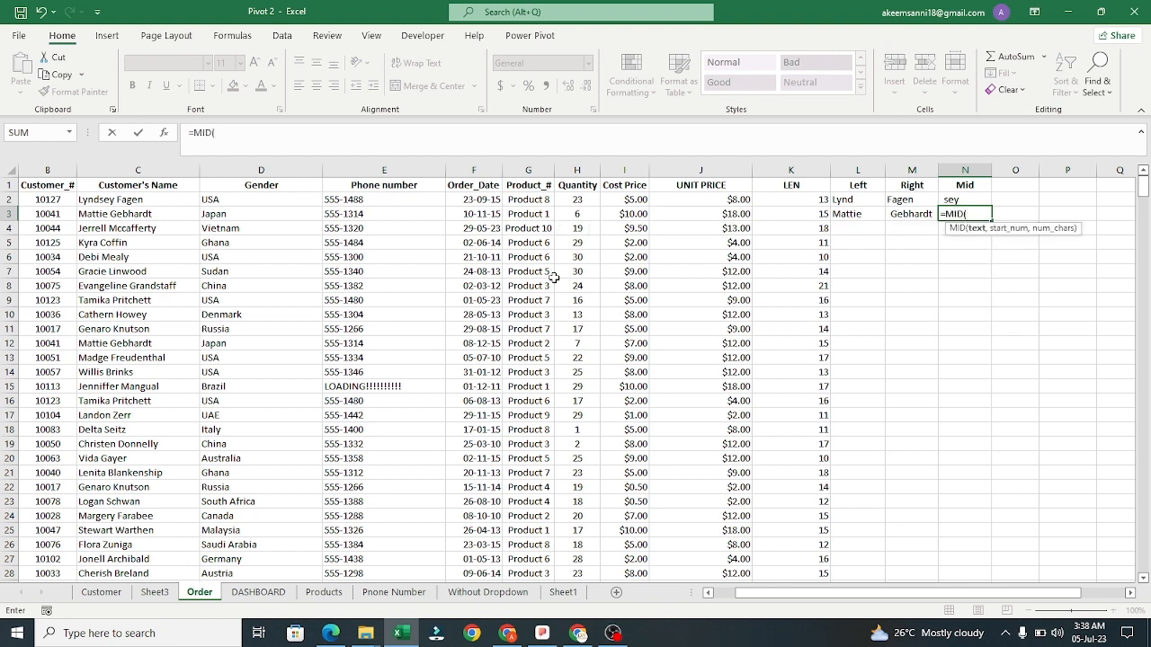
{"action": "left_click", "coordinate": [133, 215]}
{"action": "type", "text": ","}
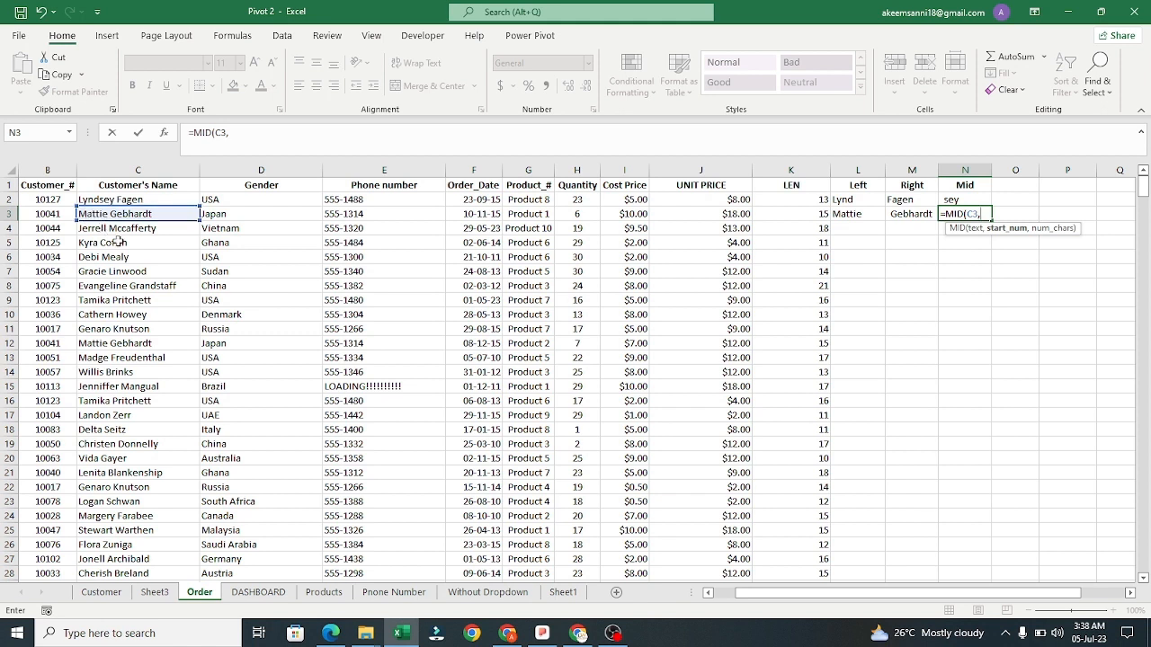
{"action": "type", "text": "4,3)"}
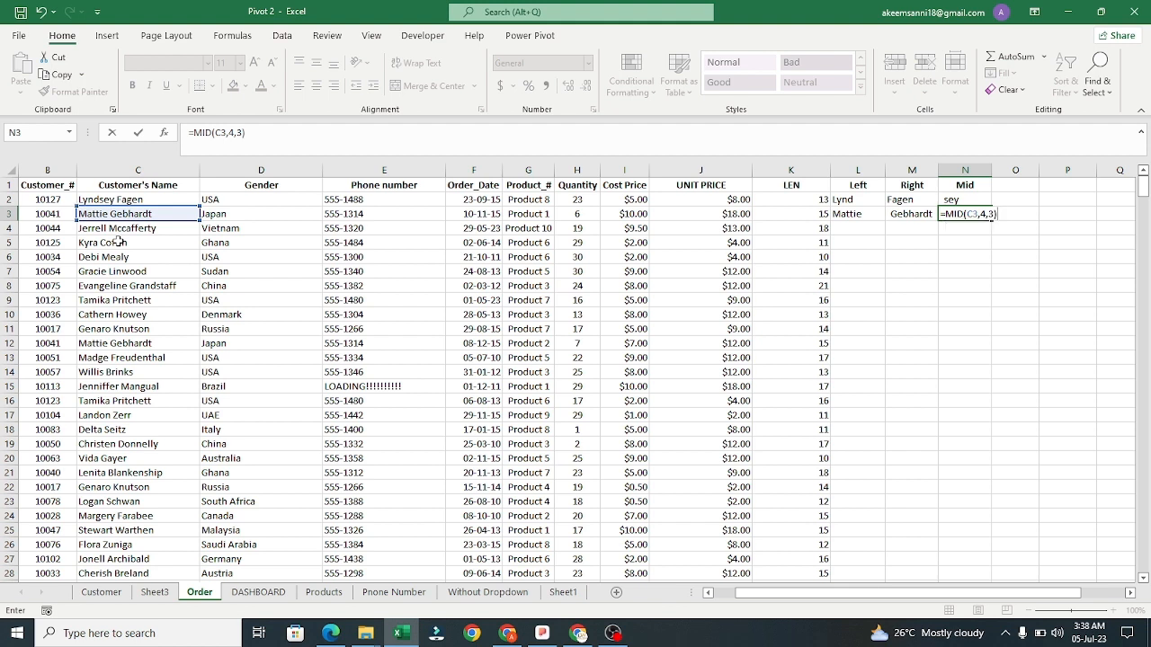
{"action": "key", "text": "Return"}
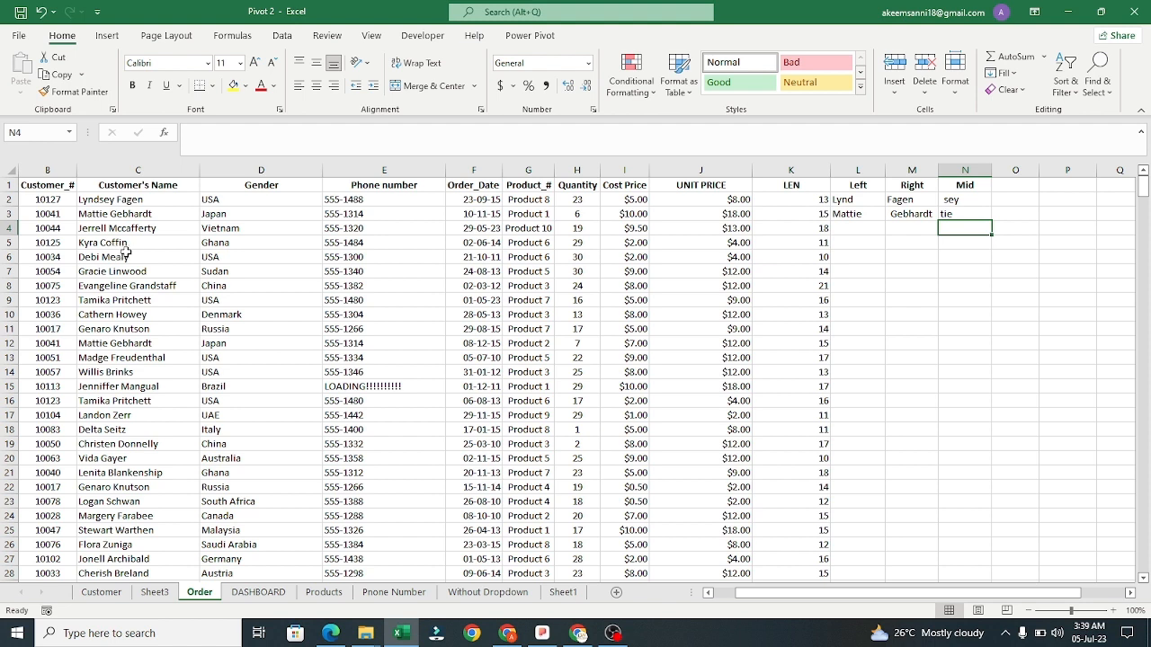
Enter =MID(C5,6,5) in N4 to extract five characters of the customer name in C5 starting at the sixth.
{"action": "type", "text": "="}
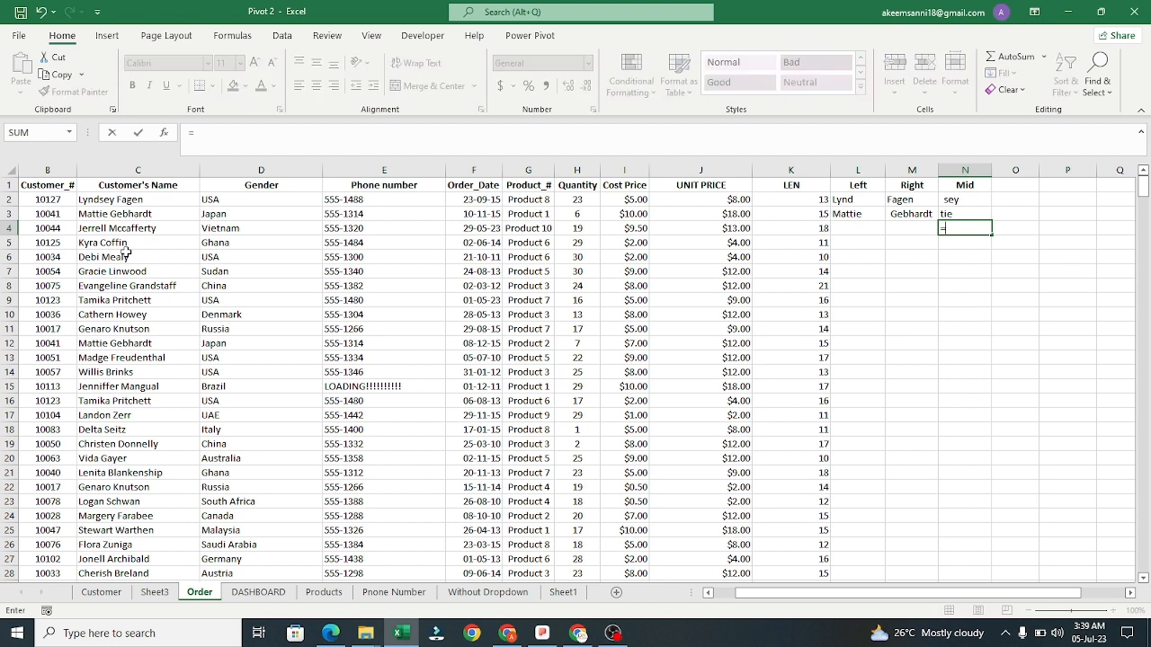
{"action": "type", "text": "mi"}
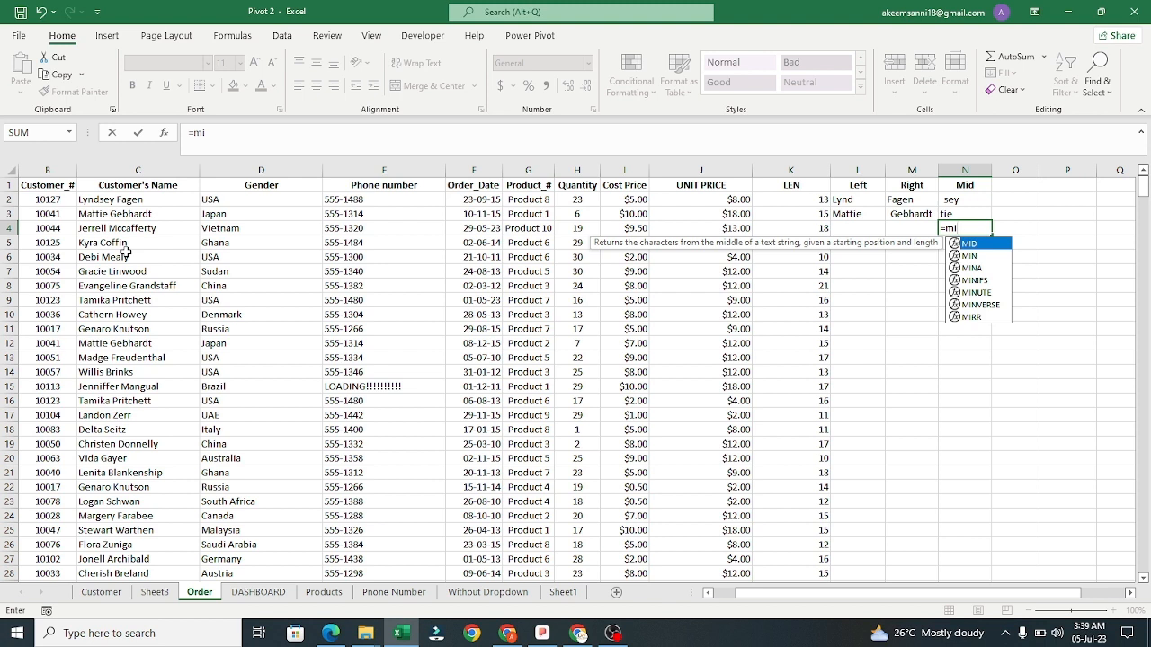
{"action": "key", "text": "Tab"}
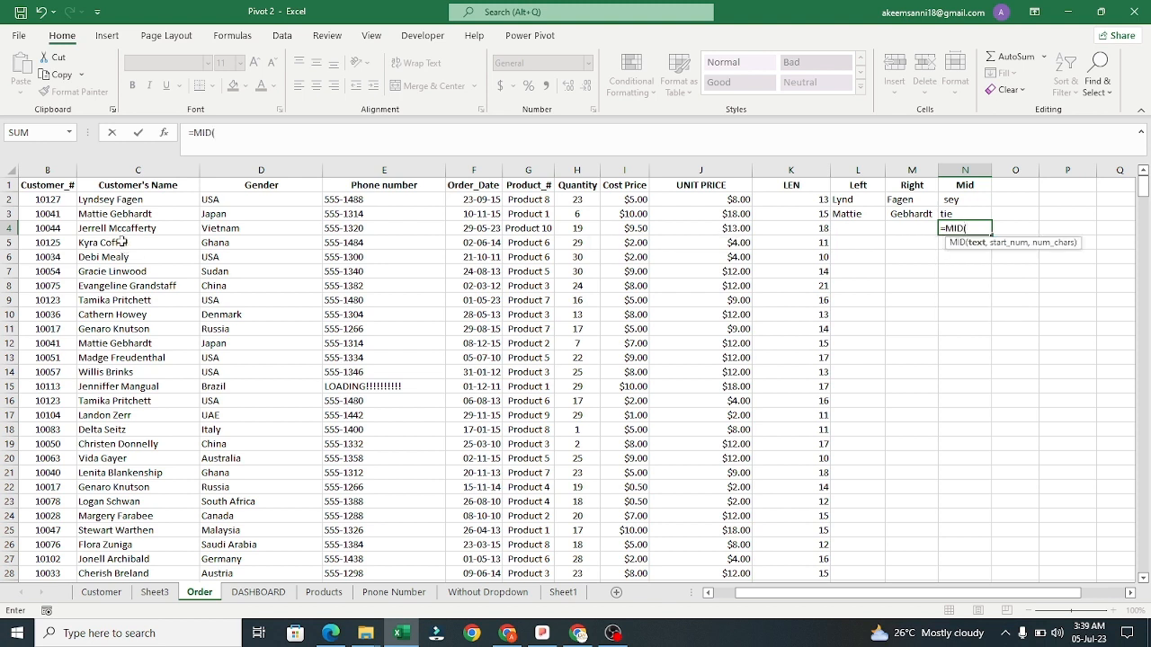
{"action": "left_click", "coordinate": [122, 242]}
{"action": "type", "text": ",6"}
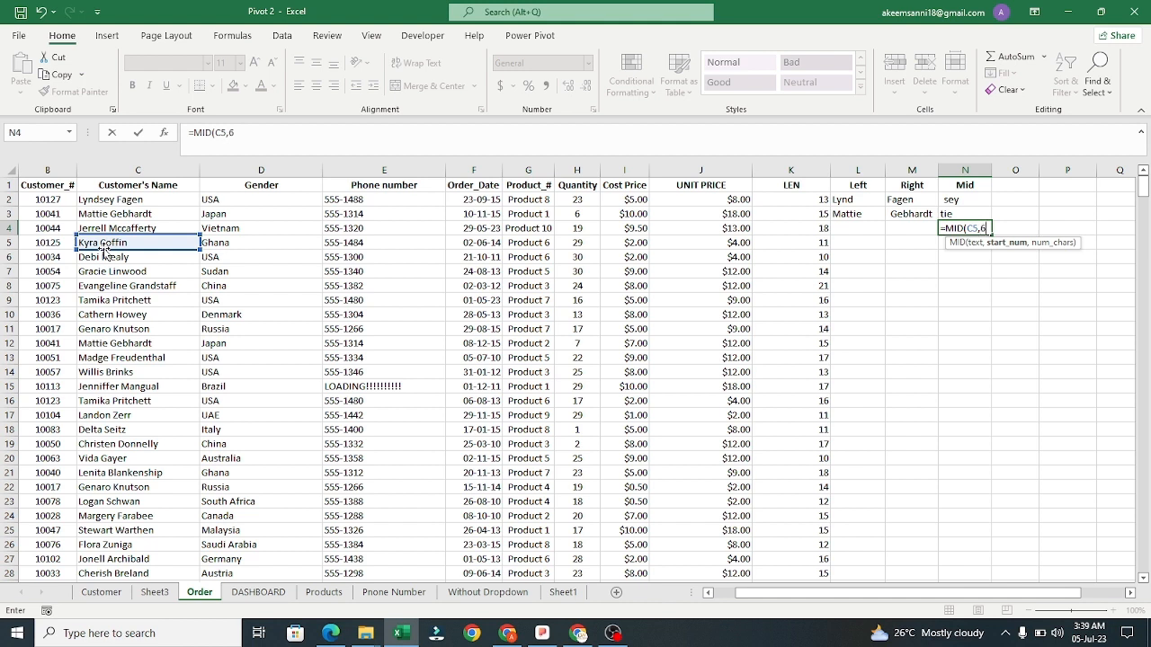
{"action": "type", "text": ","}
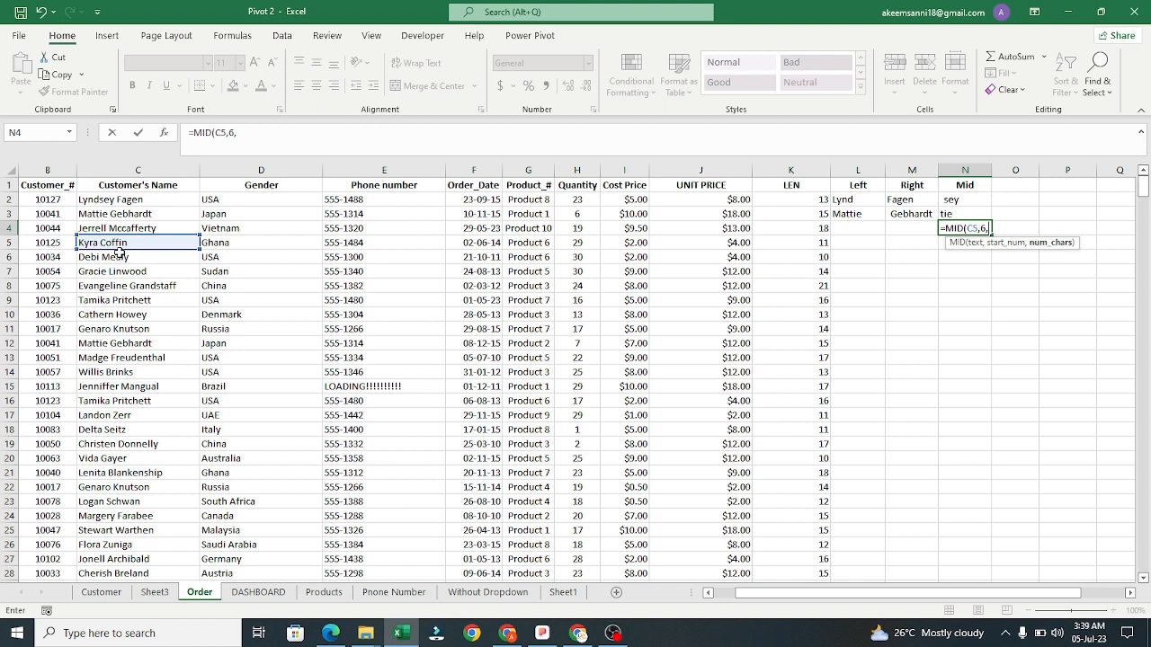
{"action": "type", "text": "5)"}
{"action": "key", "text": "Return"}
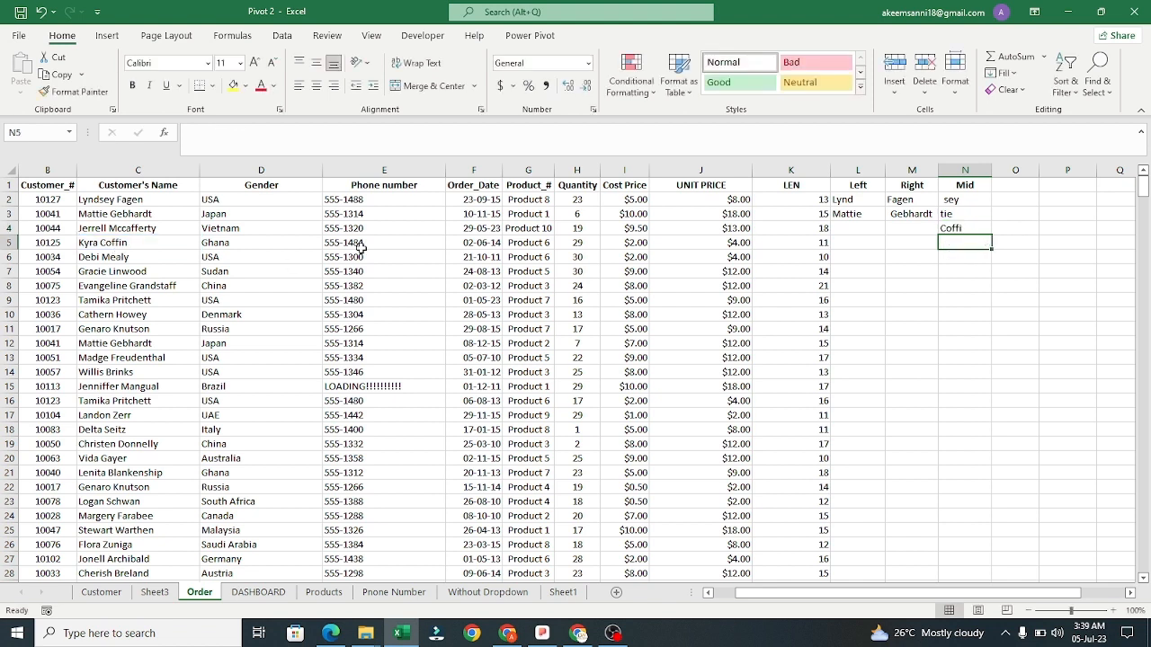
{"action": "left_click", "coordinate": [951, 230]}
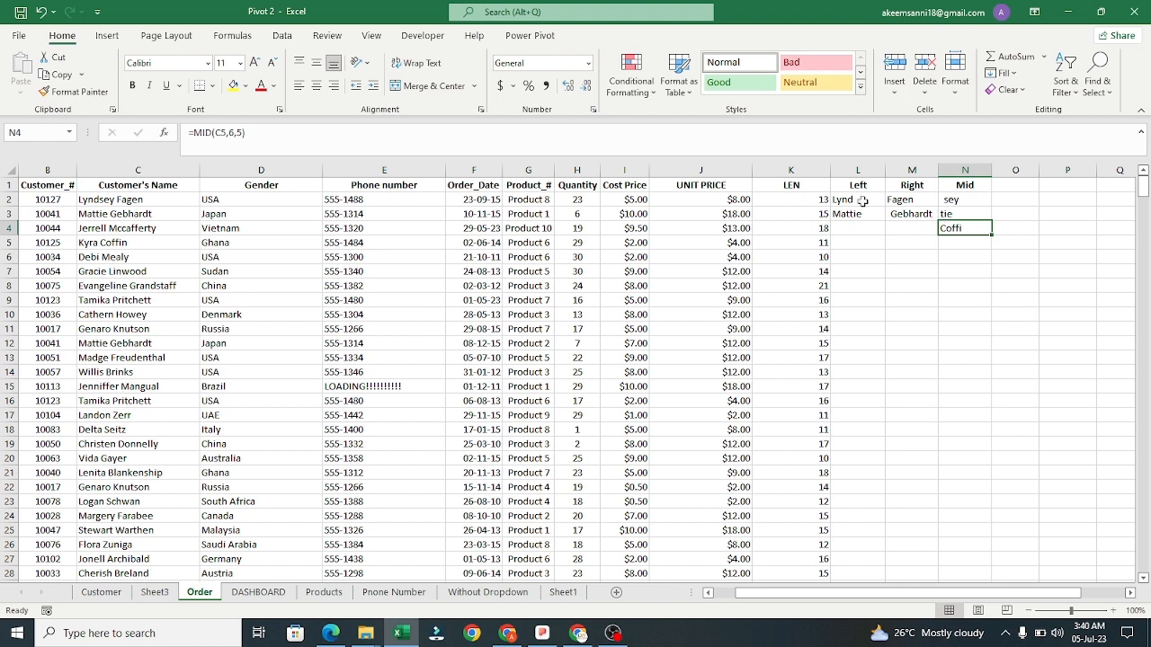